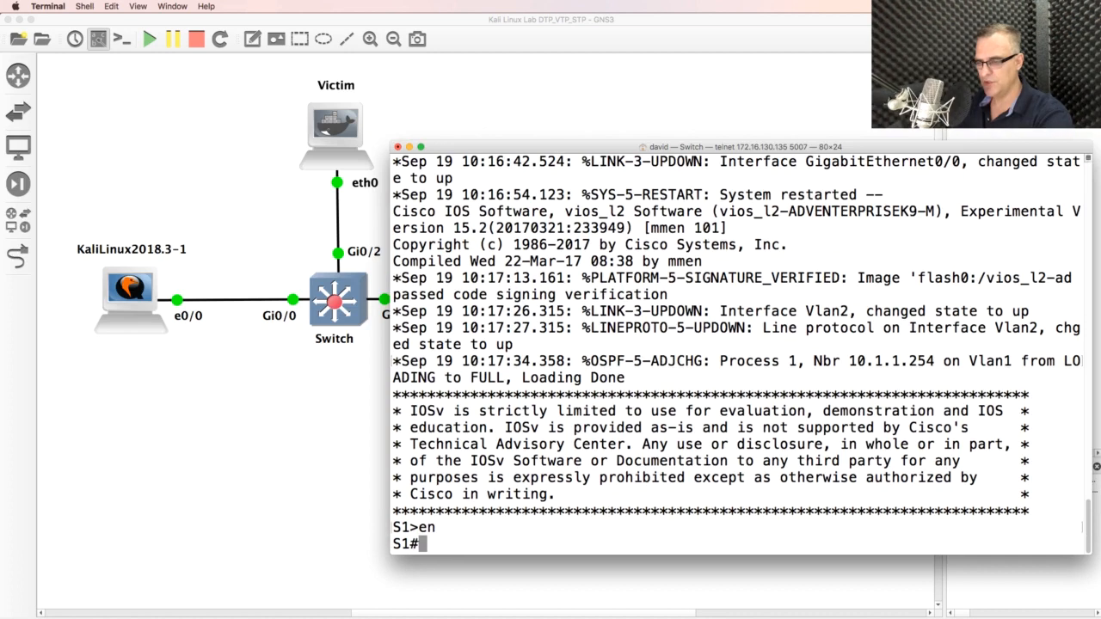
# Step: Display the switch's running configuration with sh run and examine the spanning-tree mode setting
pyautogui.write('sh run')
pyautogui.press('Return')
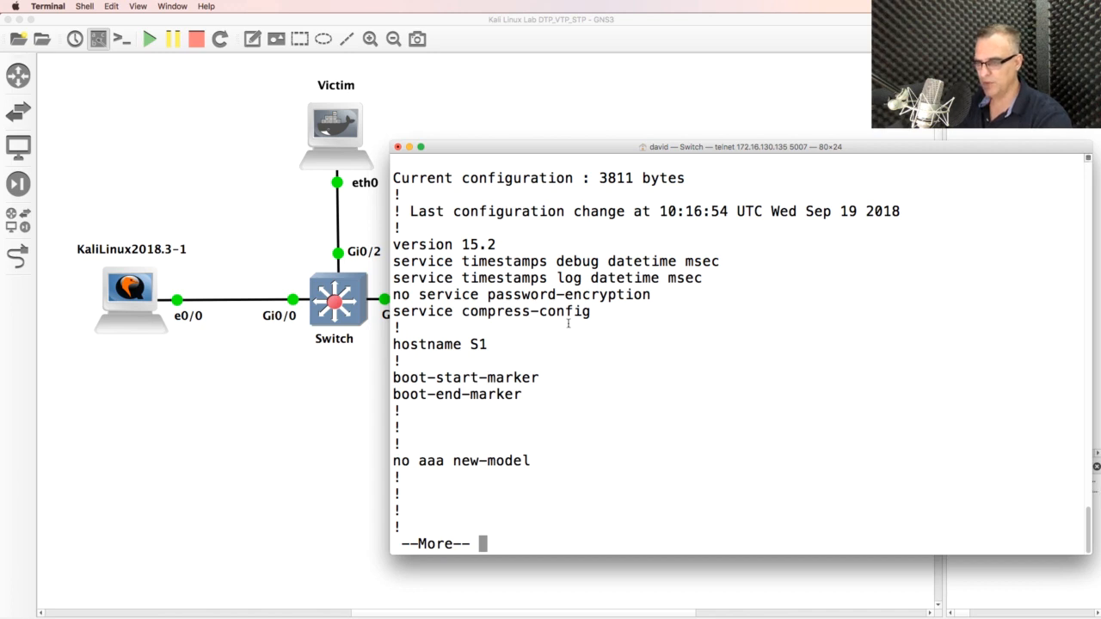
pyautogui.press('space')
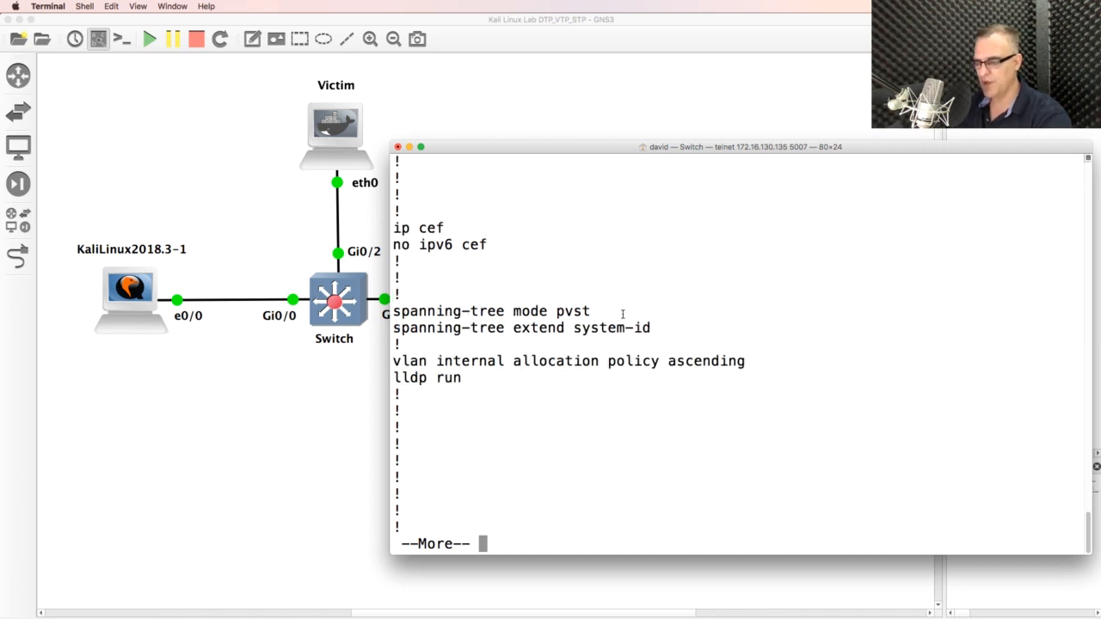
pyautogui.moveTo(400, 295); pyautogui.dragTo(696, 324)
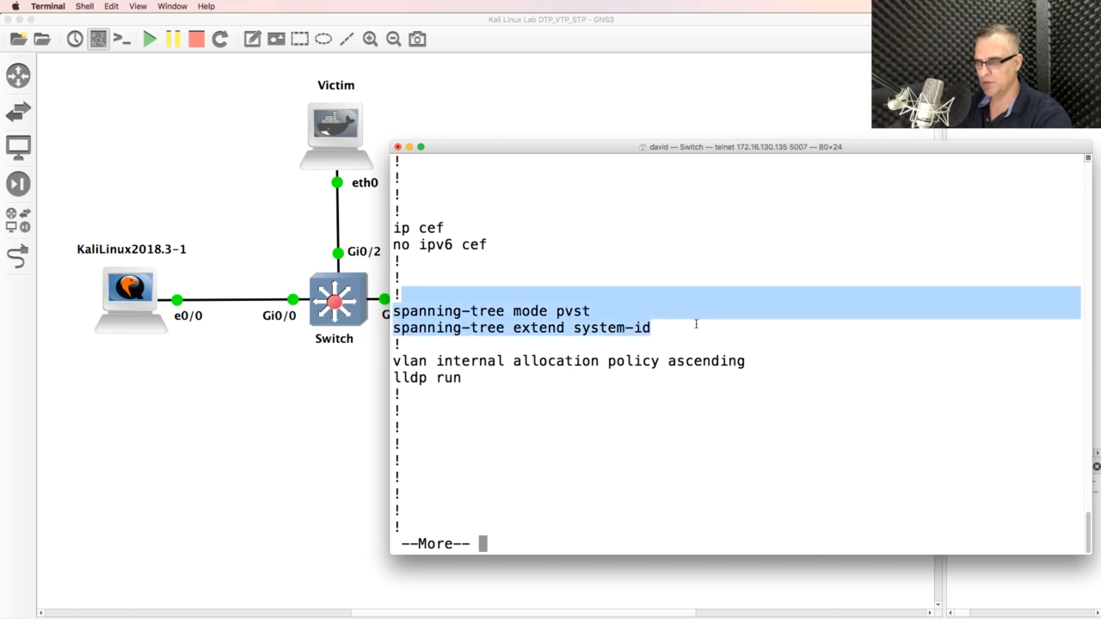
pyautogui.click(599, 314)
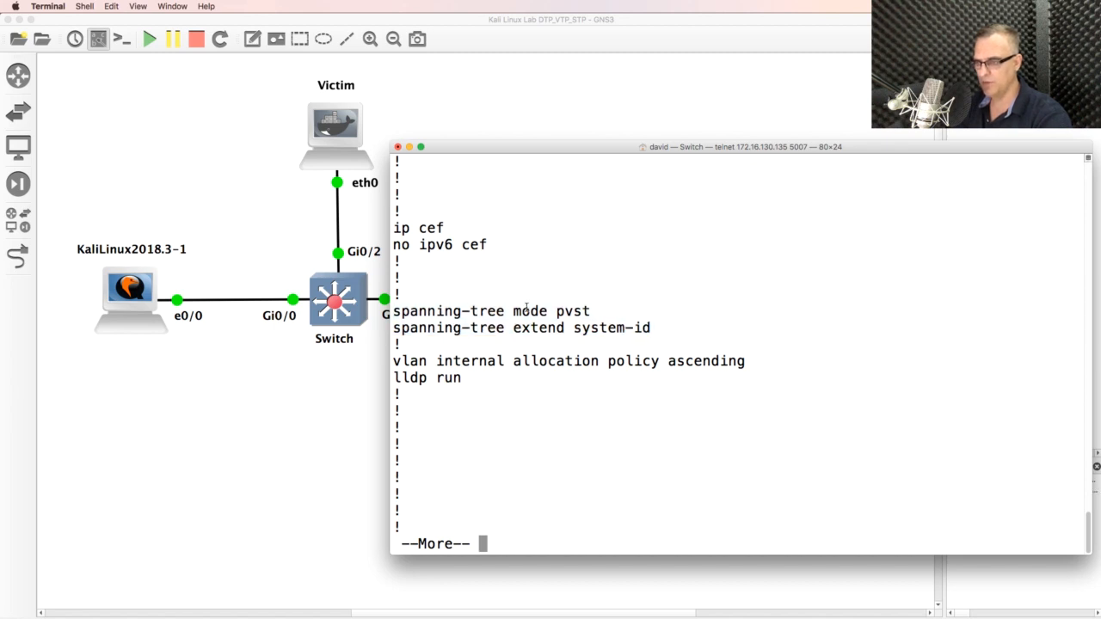
pyautogui.moveTo(555, 311); pyautogui.dragTo(603, 311)
# Step: Page on to the interface section and compare the GigabitEthernet0/0 configuration with GigabitEthernet0/2
pyautogui.press('space')
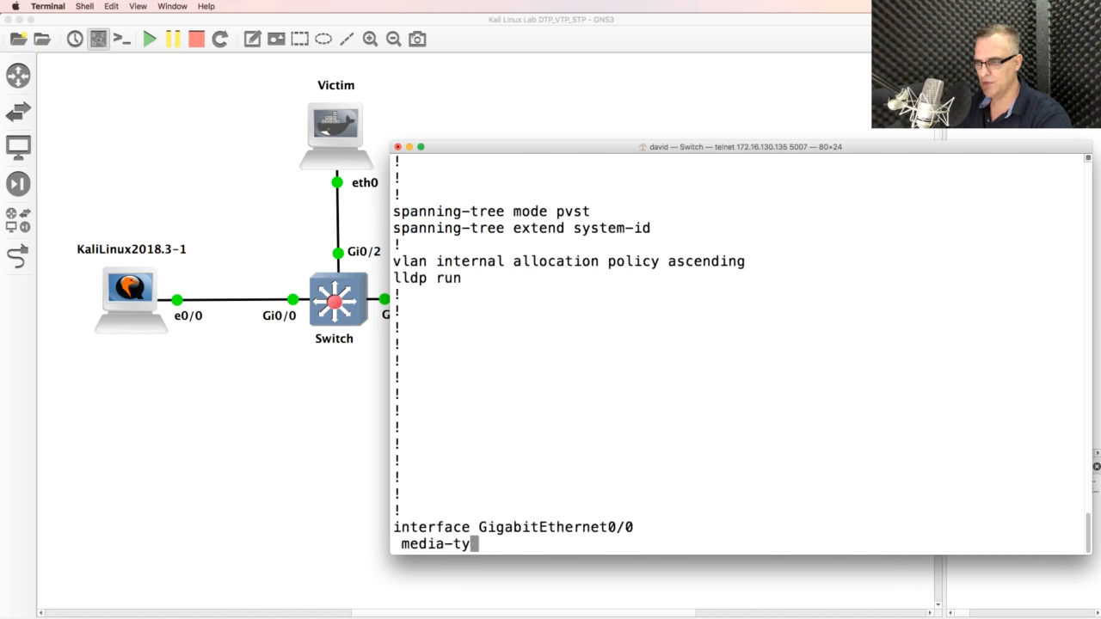
pyautogui.moveTo(395, 244); pyautogui.dragTo(583, 280)
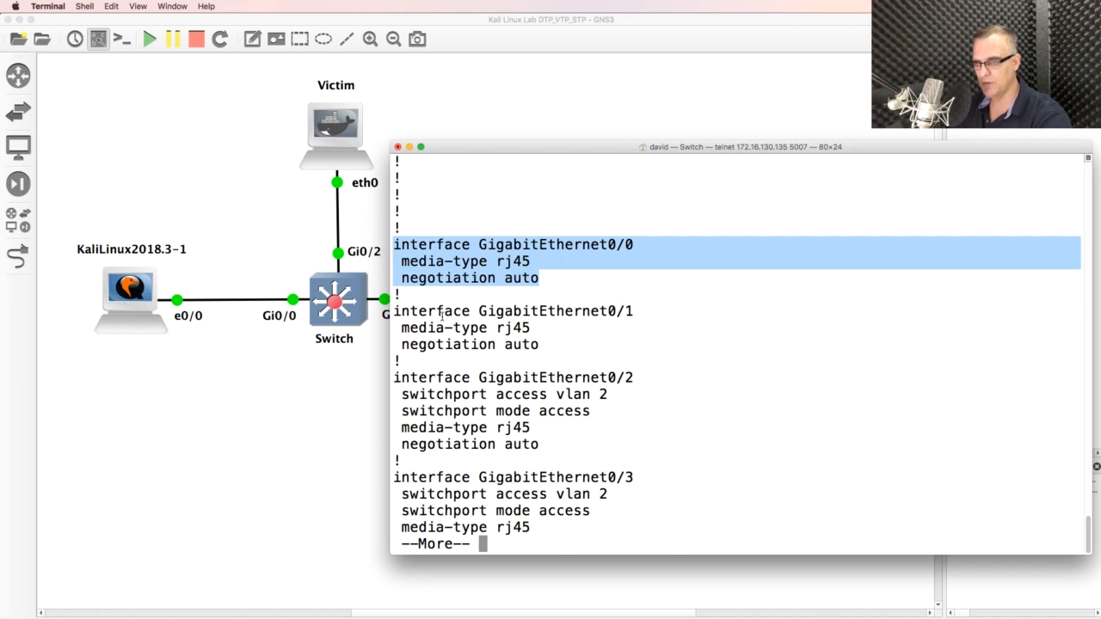
pyautogui.moveTo(401, 363); pyautogui.dragTo(668, 447)
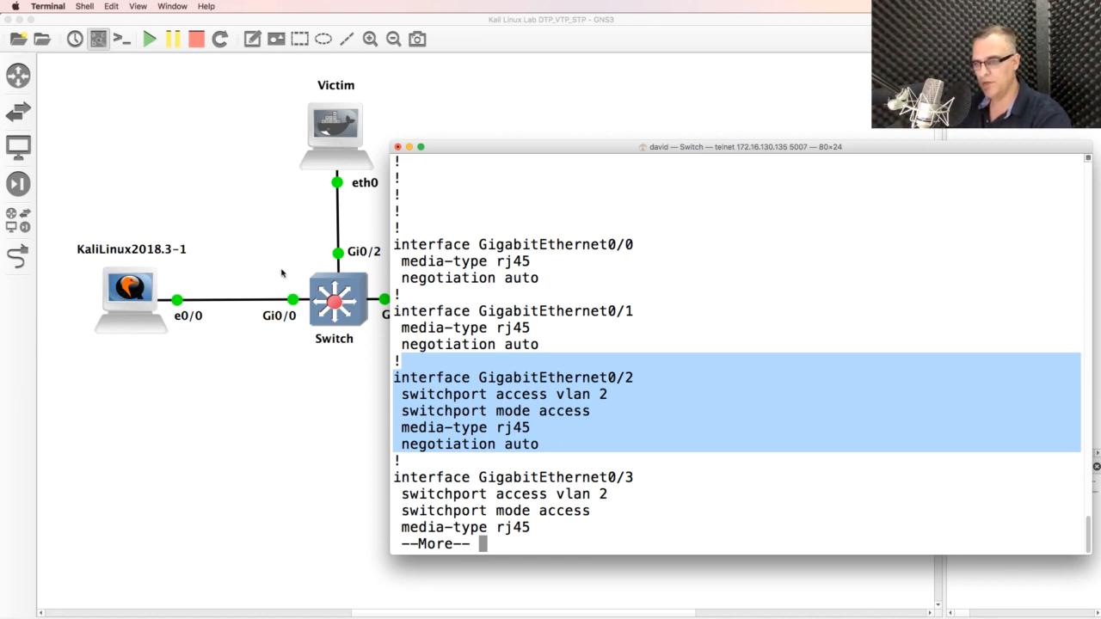
pyautogui.moveTo(395, 243); pyautogui.dragTo(603, 279)
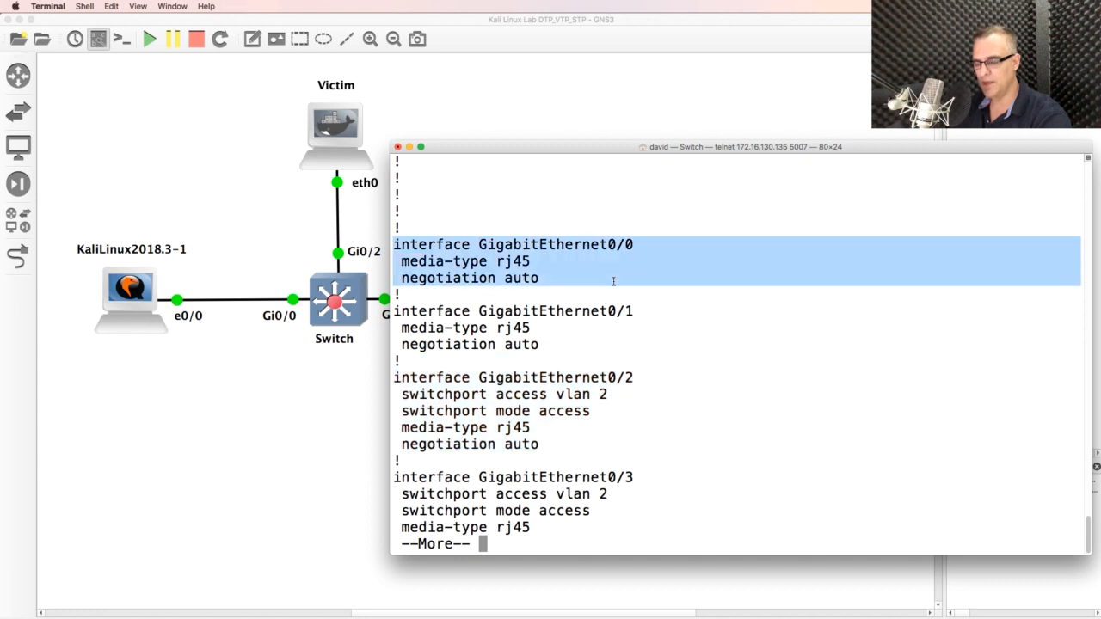
# Step: Run show int g0/0 switchport and examine the port's administrative mode and access VLAN
pyautogui.write('show ')
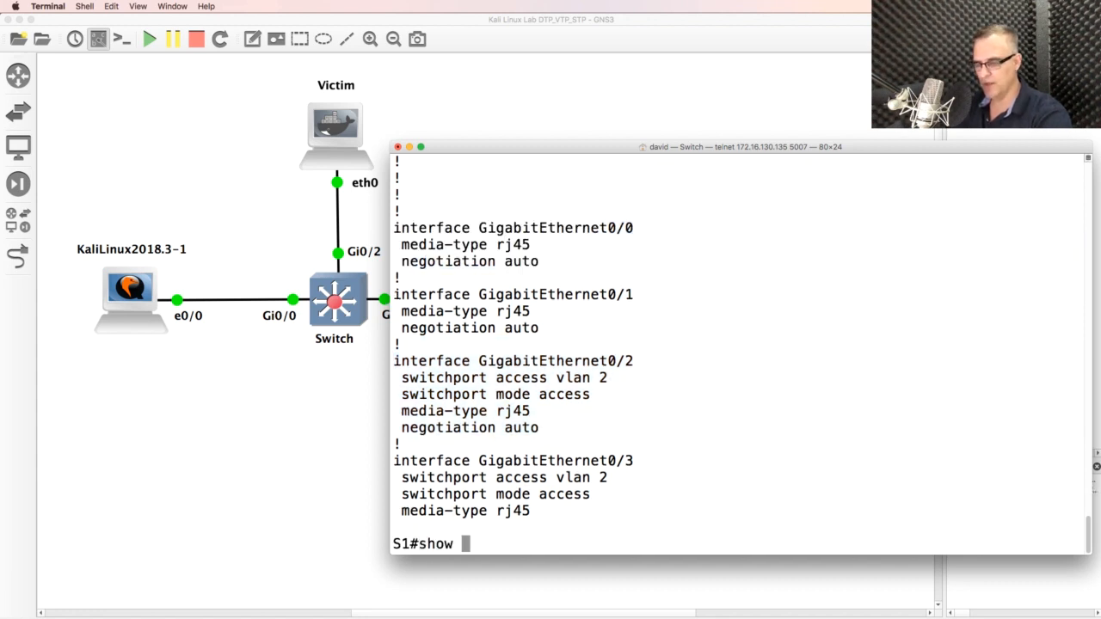
pyautogui.write('int g0/')
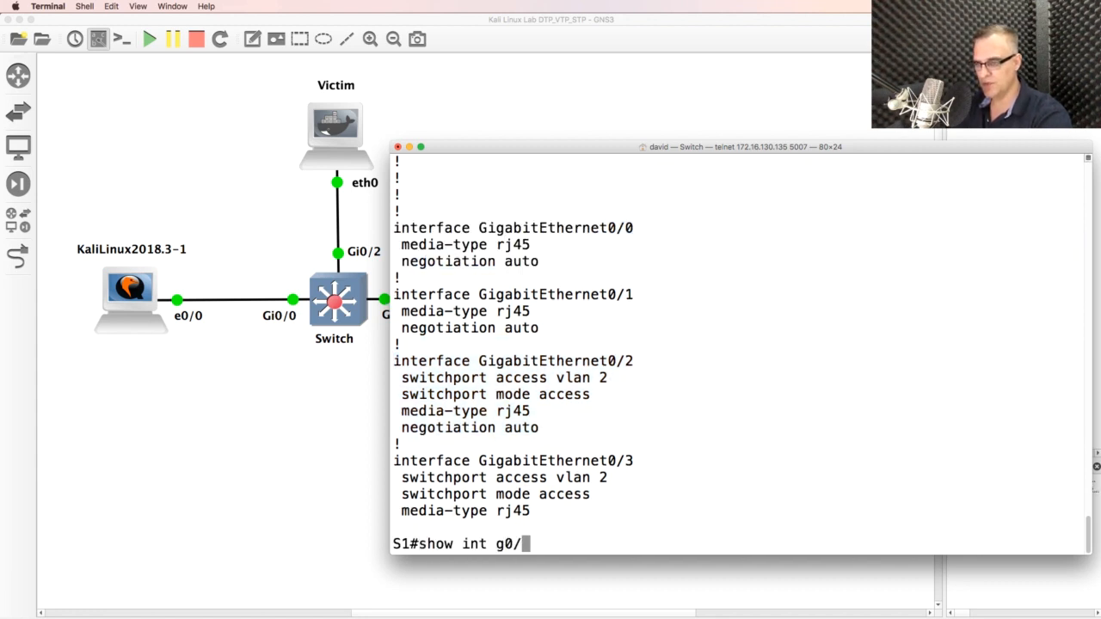
pyautogui.write('0 sw')
pyautogui.press('Tab')
pyautogui.press('Return')
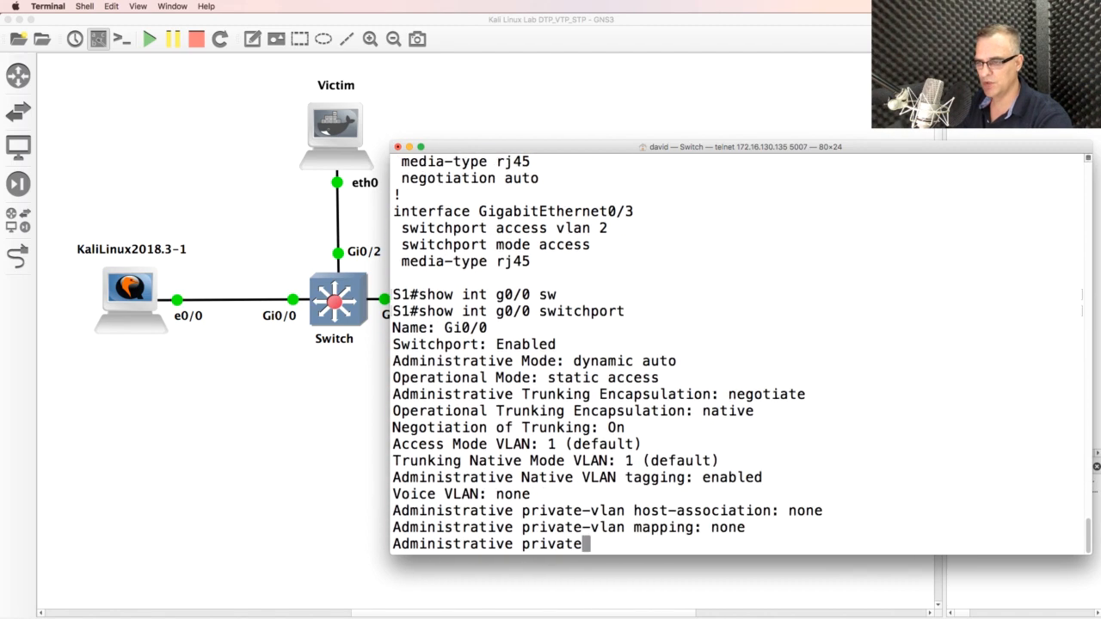
pyautogui.scroll(1, 573, 216)
pyautogui.moveTo(679, 212); pyautogui.dragTo(328, 213)
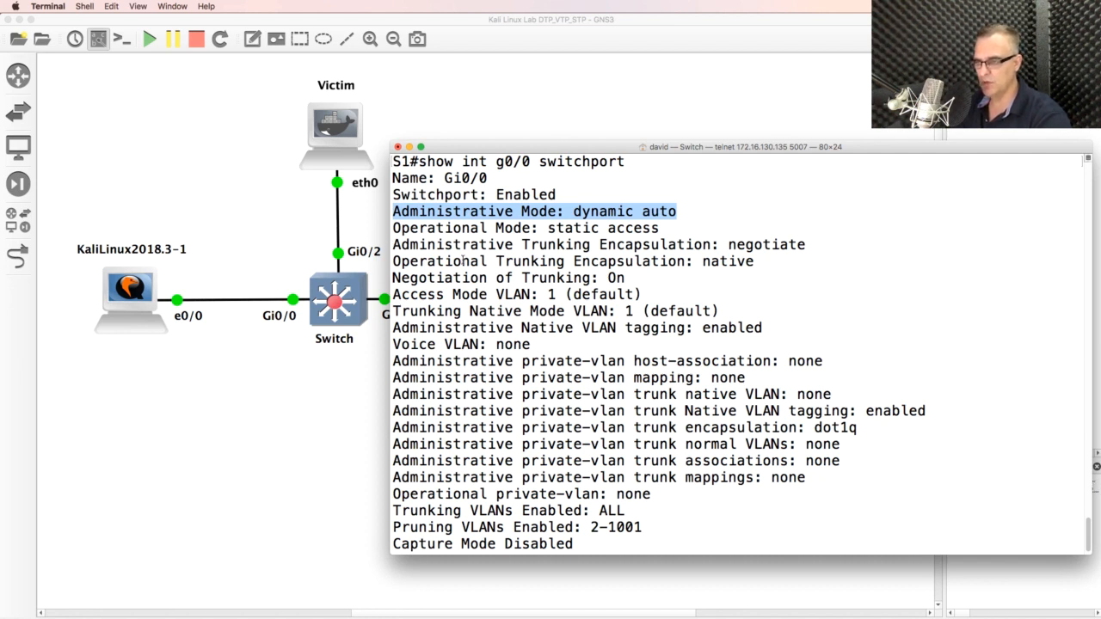
pyautogui.moveTo(661, 293); pyautogui.dragTo(376, 294)
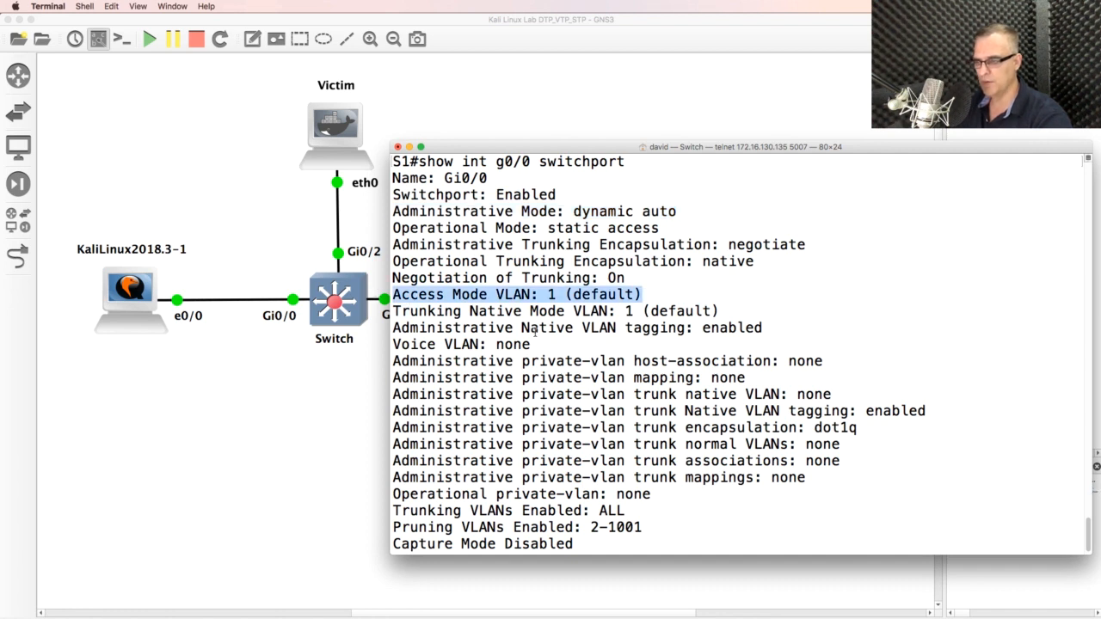
# Step: Rerun the switchport query for interface g0/2 and examine its administrative mode and access VLAN
pyautogui.press('Up')
pyautogui.press('Left')
pyautogui.press('Left')
pyautogui.press('Left')
pyautogui.press('Left')
pyautogui.press('Left')
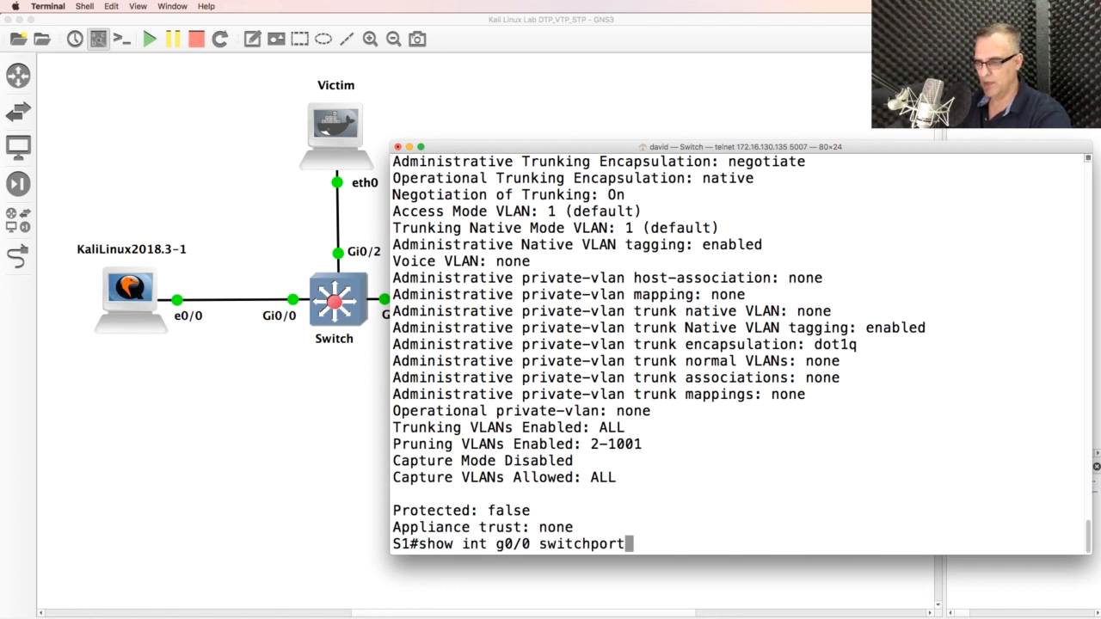
pyautogui.press('Left')
pyautogui.press('Left')
pyautogui.press('Left')
pyautogui.press('Left')
pyautogui.press('Left')
pyautogui.press('Left')
pyautogui.press('BackSpace')
pyautogui.write('2')
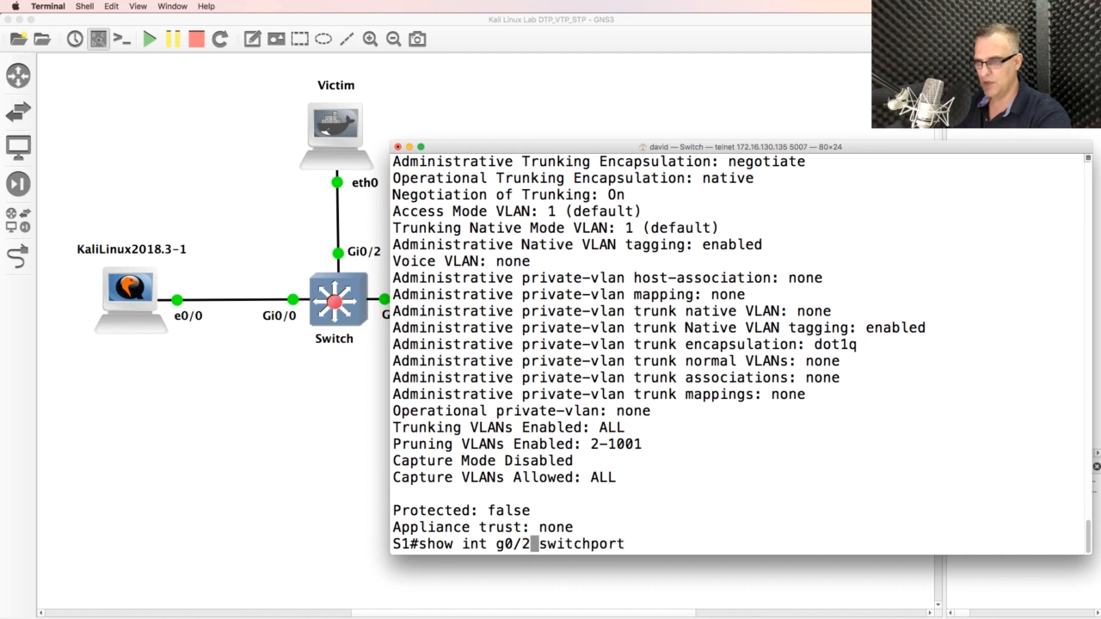
pyautogui.press('Return')
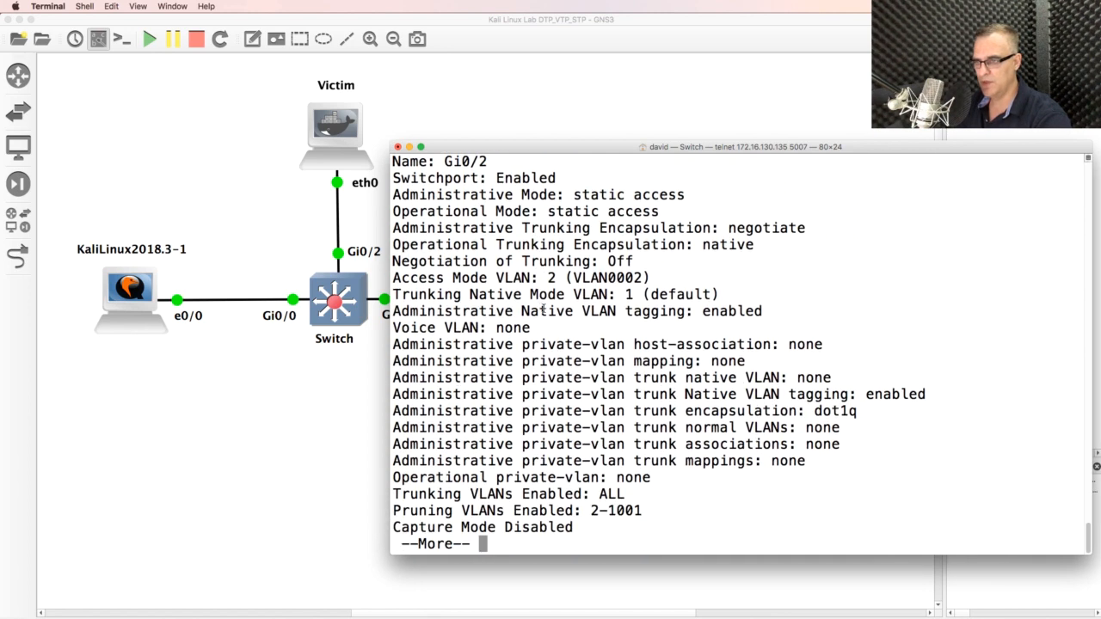
pyautogui.scroll(1, 544, 310)
pyautogui.moveTo(685, 228); pyautogui.dragTo(387, 224)
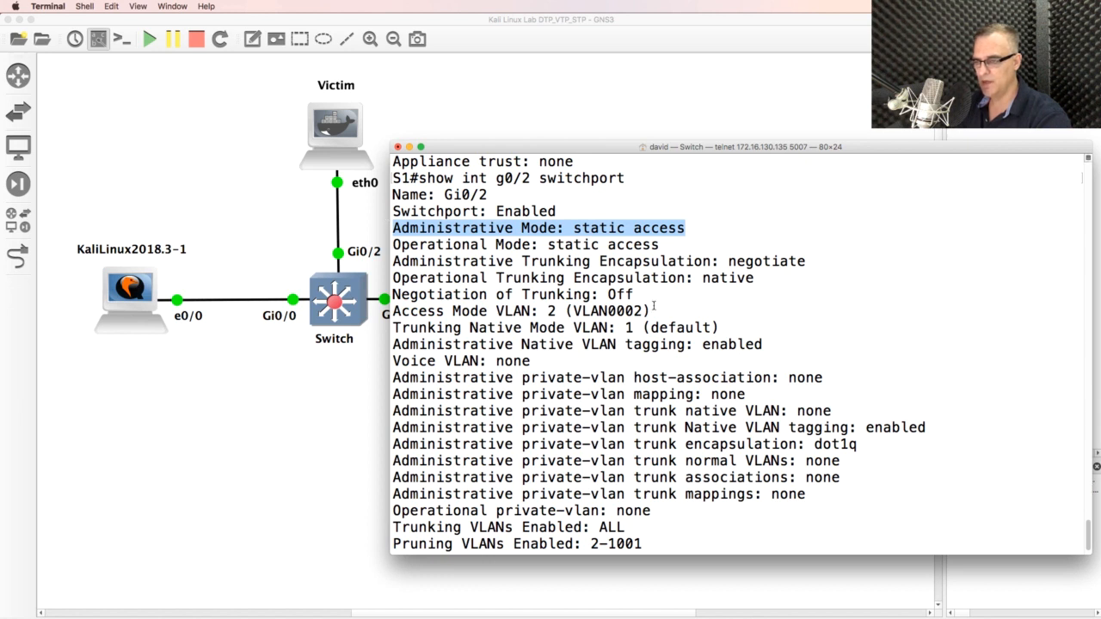
pyautogui.moveTo(658, 311); pyautogui.dragTo(387, 308)
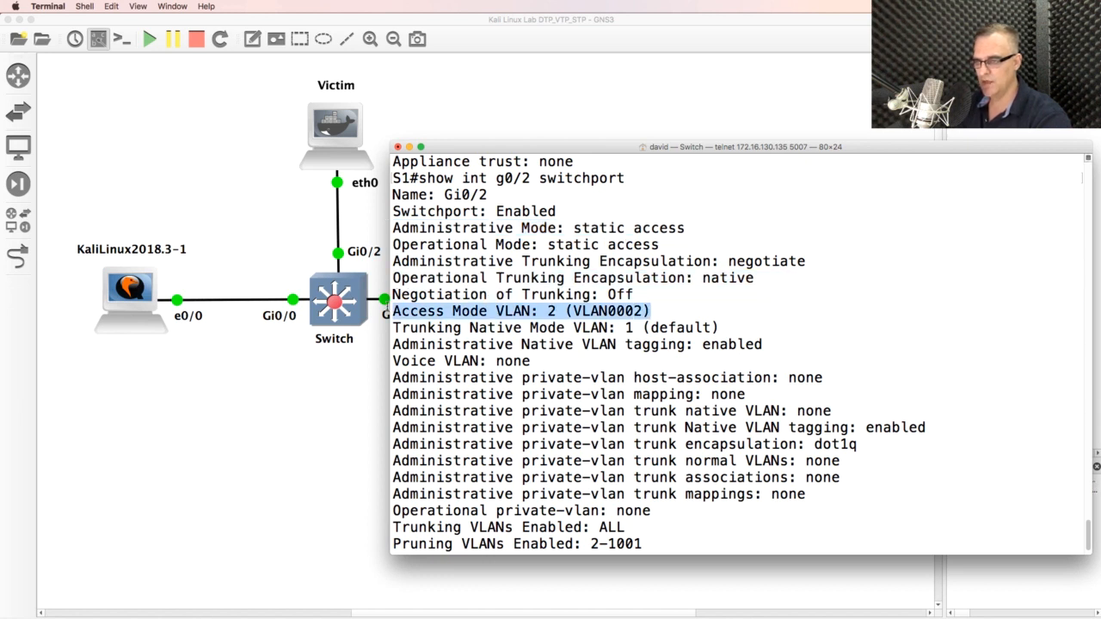
# Step: Quit the paged output, run sh run again and review the GigabitEthernet0/0 and GigabitEthernet0/2 interface settings
pyautogui.write('qs hrun')
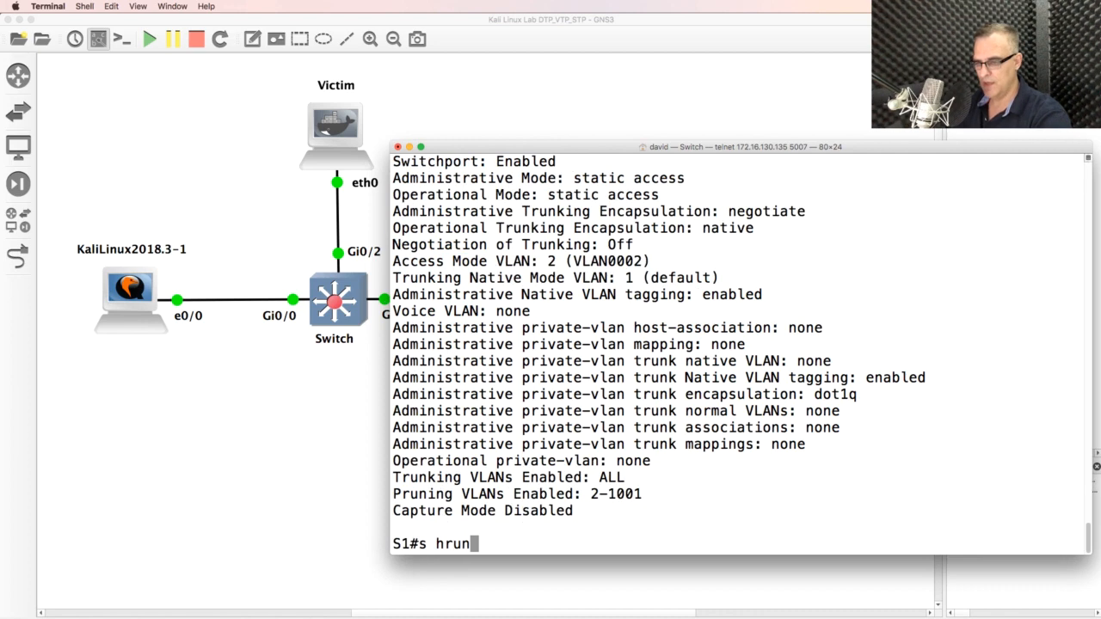
pyautogui.press('BackSpace')
pyautogui.press('BackSpace')
pyautogui.press('BackSpace')
pyautogui.press('BackSpace')
pyautogui.press('BackSpace')
pyautogui.write('h run')
pyautogui.press('Return')
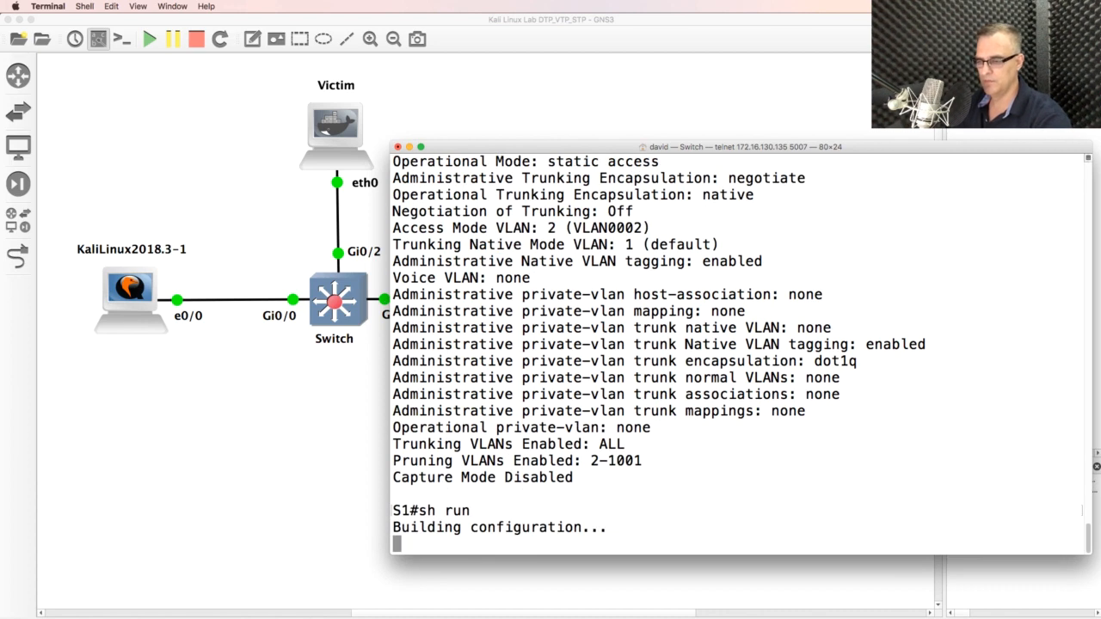
pyautogui.press('space')
pyautogui.moveTo(535, 232); pyautogui.dragTo(324, 196)
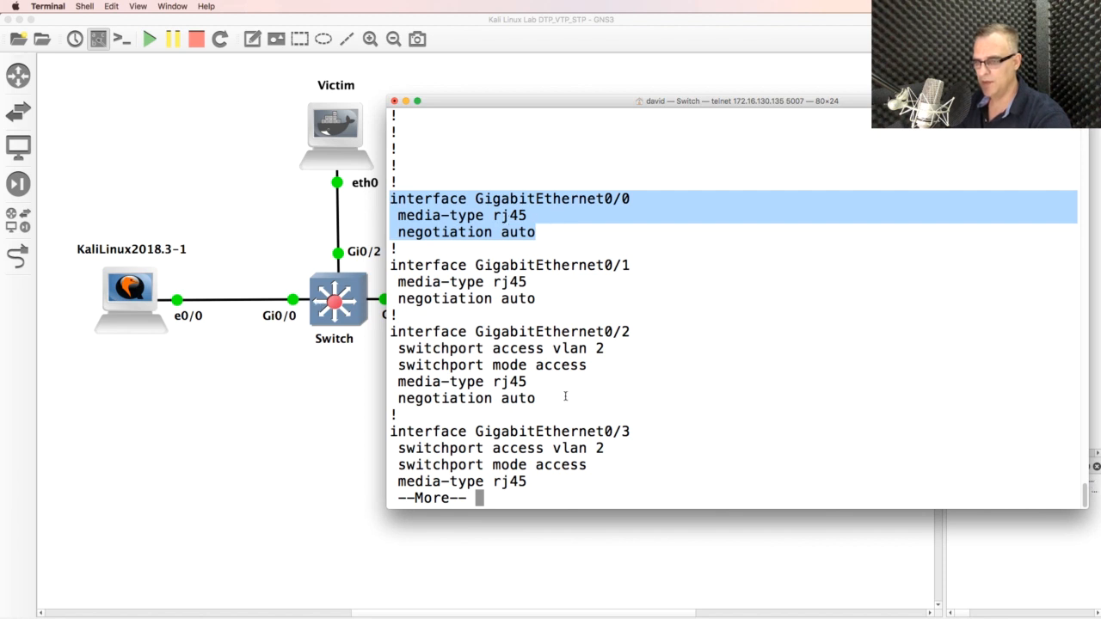
pyautogui.moveTo(565, 396); pyautogui.dragTo(318, 332)
pyautogui.press('Return')
pyautogui.press('Return')
pyautogui.press('Return')
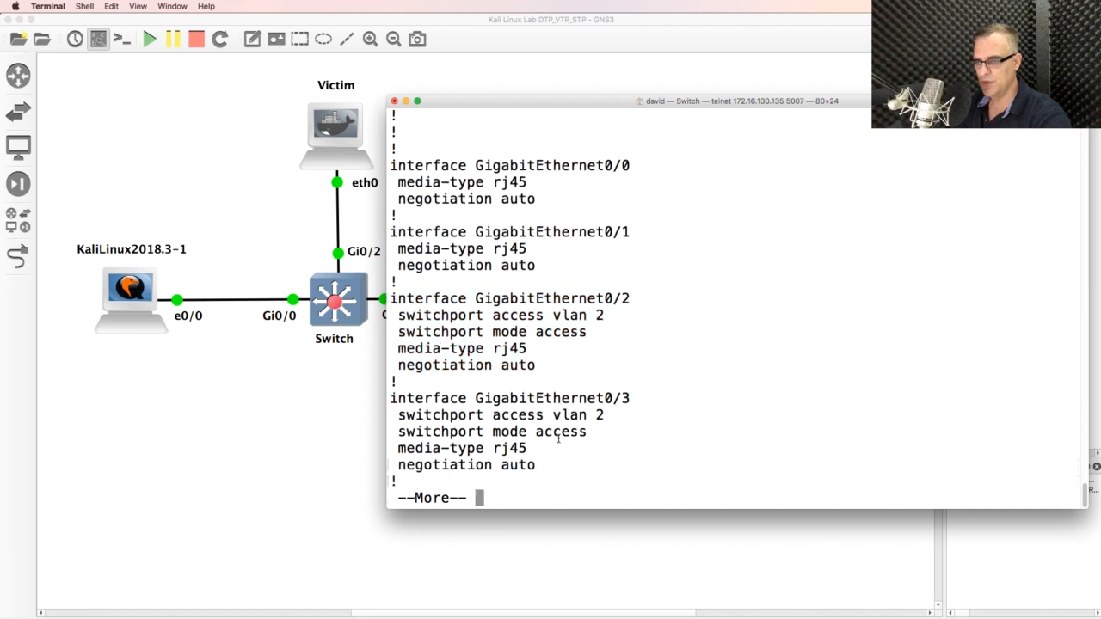
# Step: Move the terminal window clear of the switch's Gi0/1 link and examine the GigabitEthernet0/1 configuration
pyautogui.moveTo(514, 103); pyautogui.dragTo(529, 77)
pyautogui.press('Return')
pyautogui.press('Return')
pyautogui.press('Return')
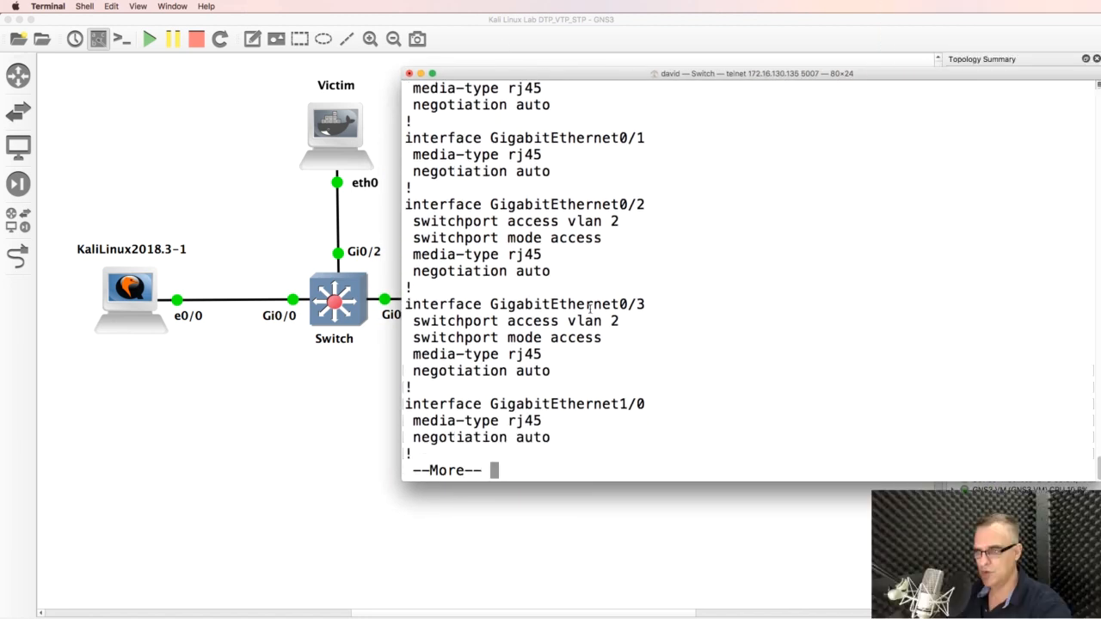
pyautogui.scroll(2, 480, 99)
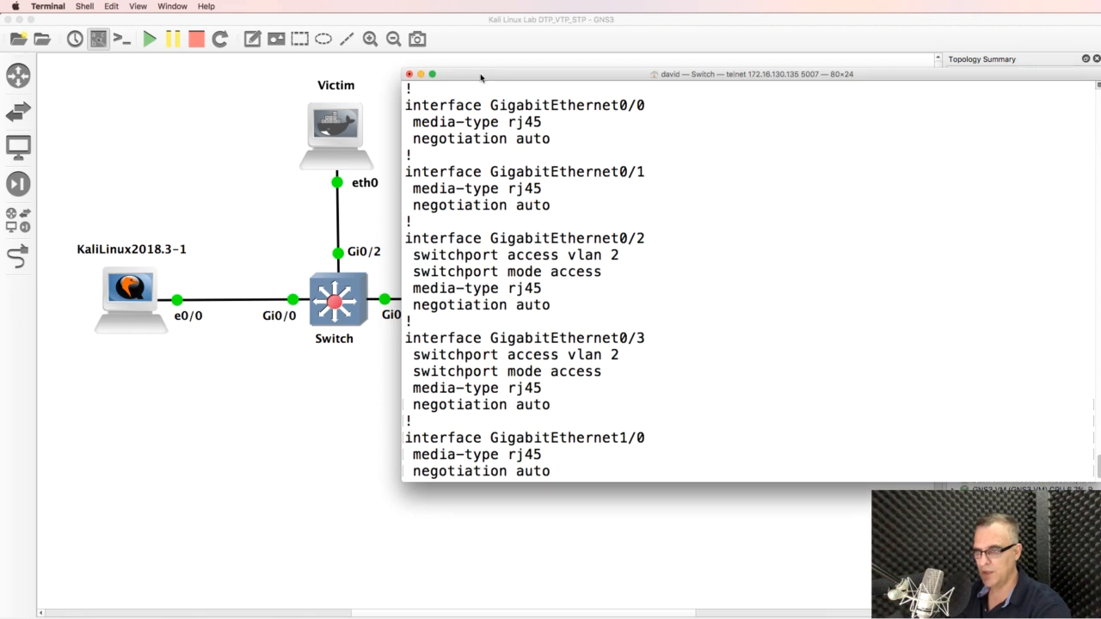
pyautogui.moveTo(479, 75); pyautogui.dragTo(544, 67)
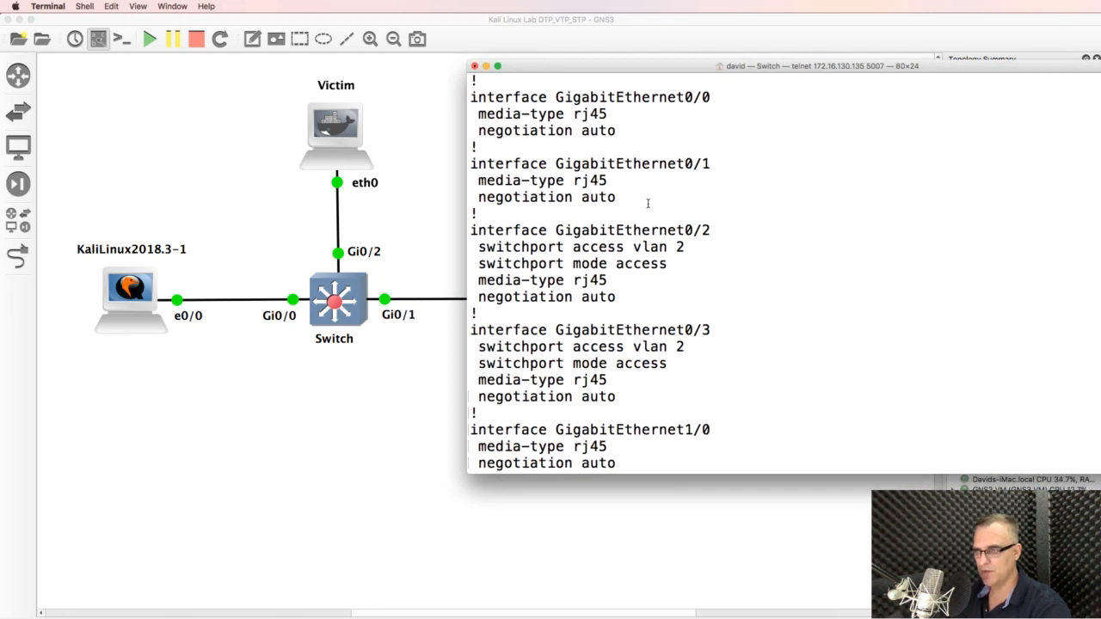
pyautogui.moveTo(616, 197); pyautogui.dragTo(471, 160)
pyautogui.scroll(-2, 650, 322)
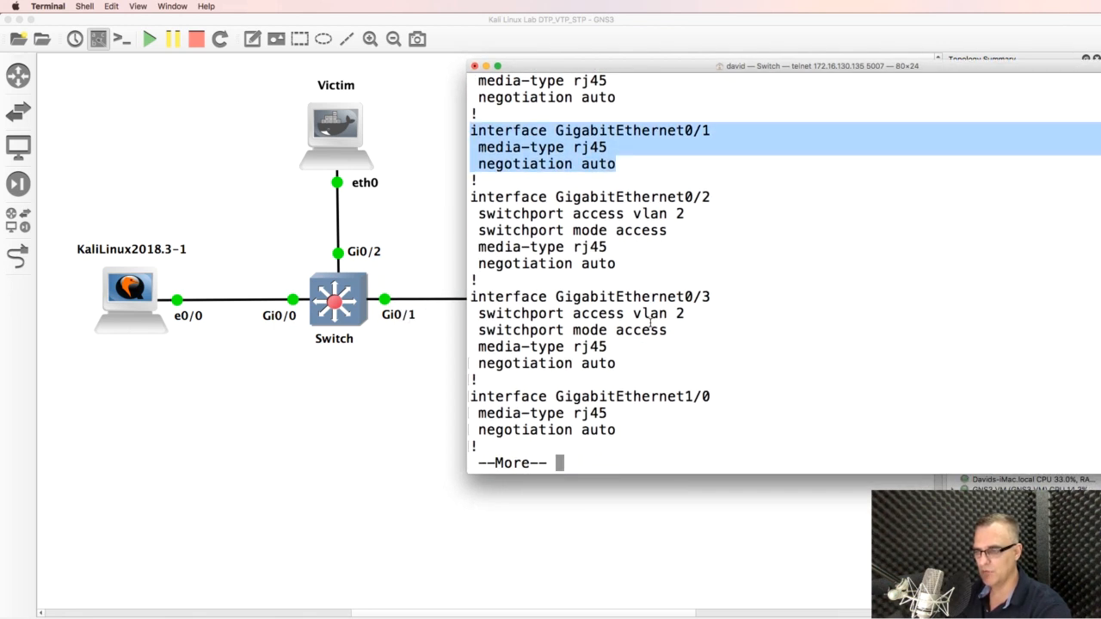
# Step: Page to the end of the interface list and examine the Vlan1 and Vlan2 addresses, the Vlan2 helper address and the OSPF configuration
pyautogui.press('space')
pyautogui.press('space')
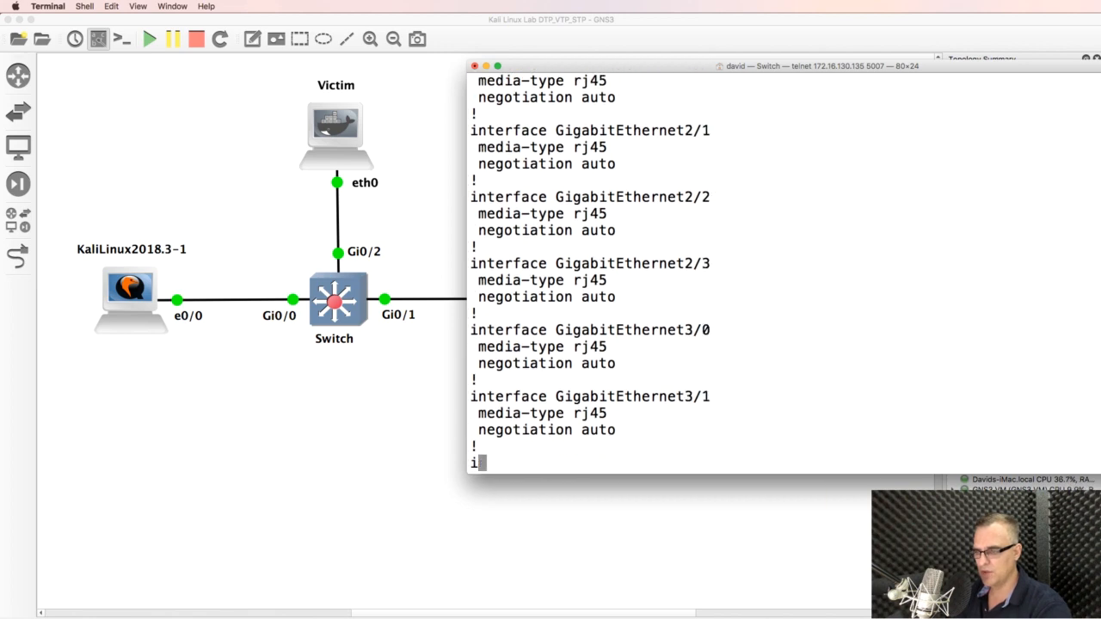
pyautogui.press('space')
pyautogui.scroll(3, 650, 332)
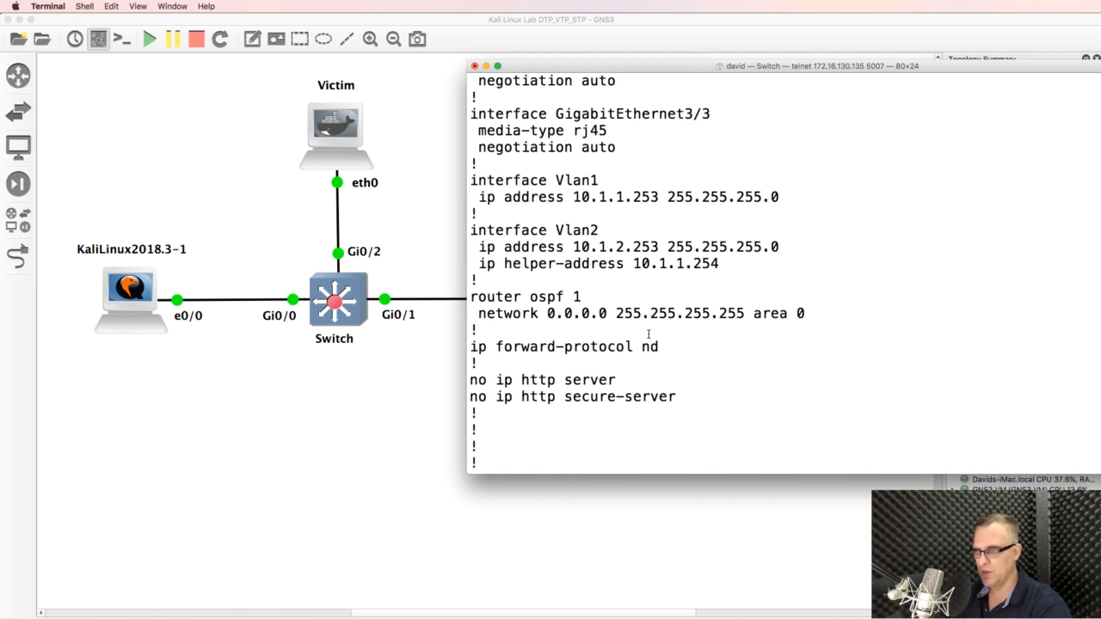
pyautogui.moveTo(501, 165); pyautogui.dragTo(814, 330)
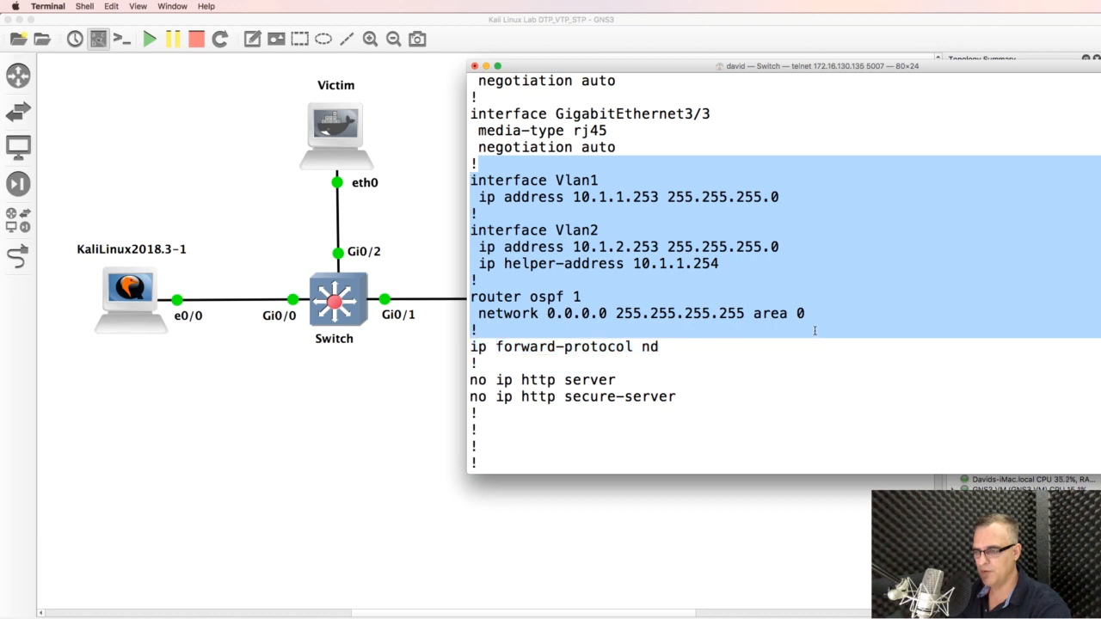
pyautogui.click(815, 330)
pyautogui.moveTo(496, 178); pyautogui.dragTo(800, 191)
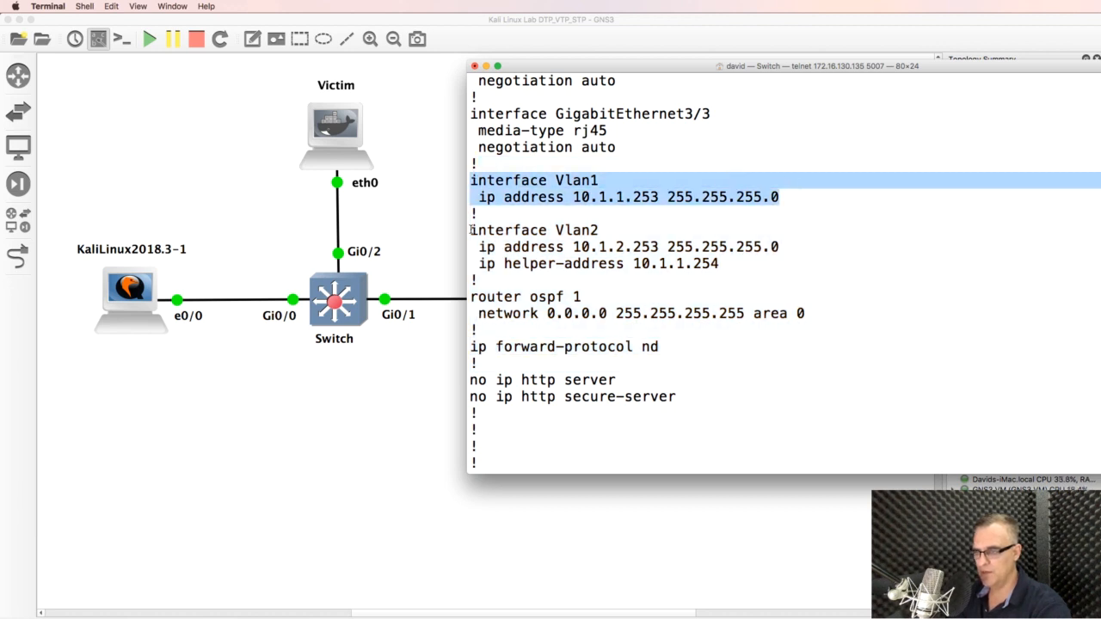
pyautogui.moveTo(471, 230); pyautogui.dragTo(737, 268)
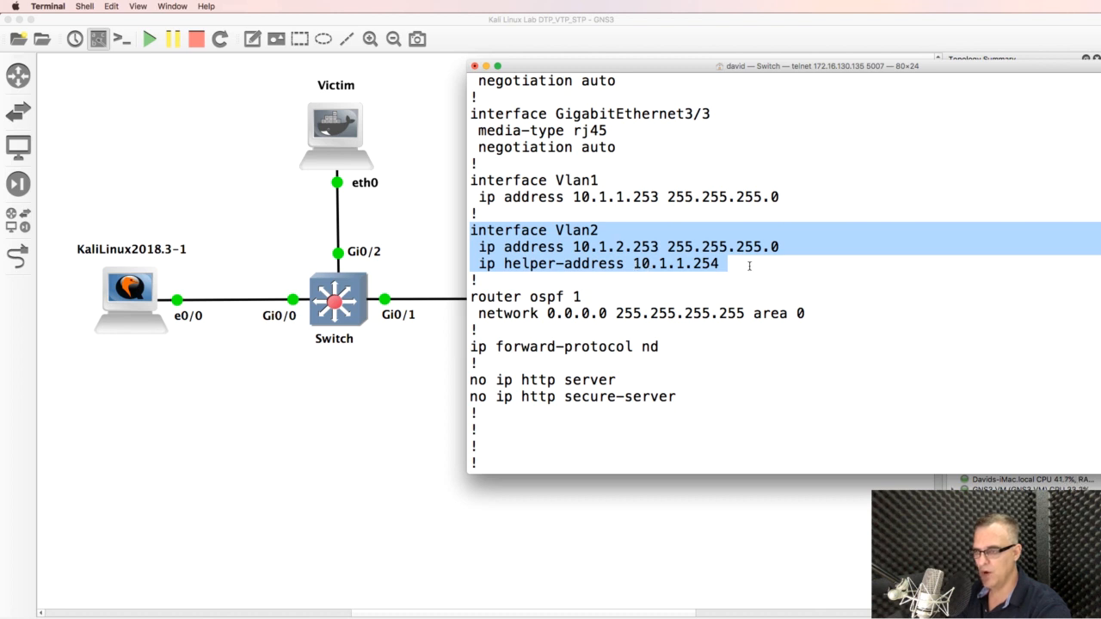
pyautogui.moveTo(727, 264); pyautogui.dragTo(634, 263)
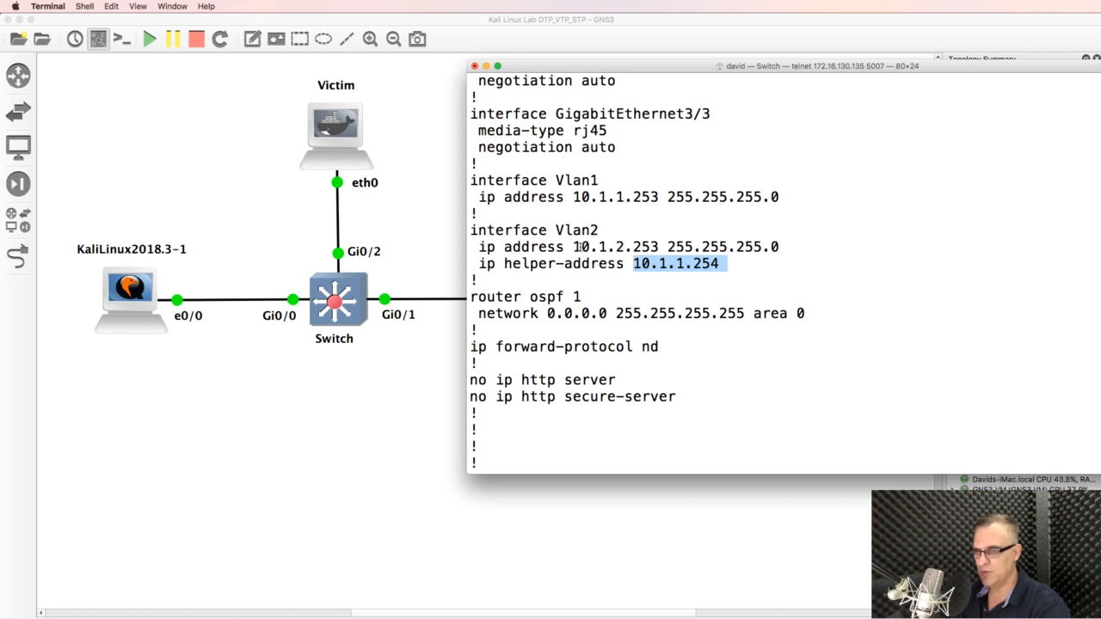
pyautogui.moveTo(575, 246); pyautogui.dragTo(735, 261)
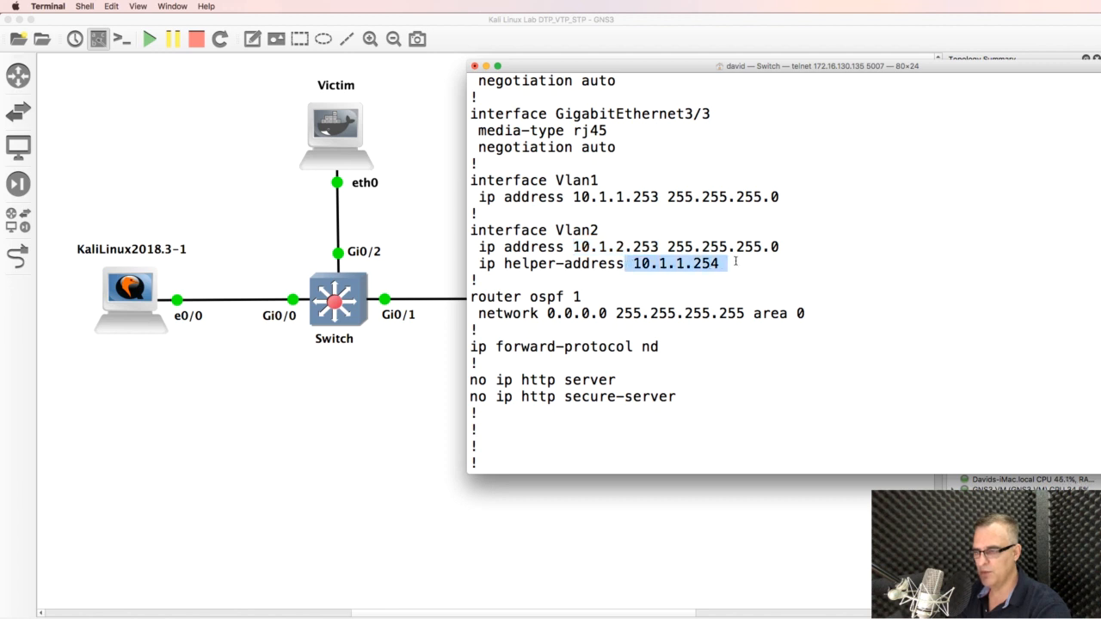
# Step: Switch to GNS3 and bring the whole lab topology to the front
pyautogui.click(382, 547)
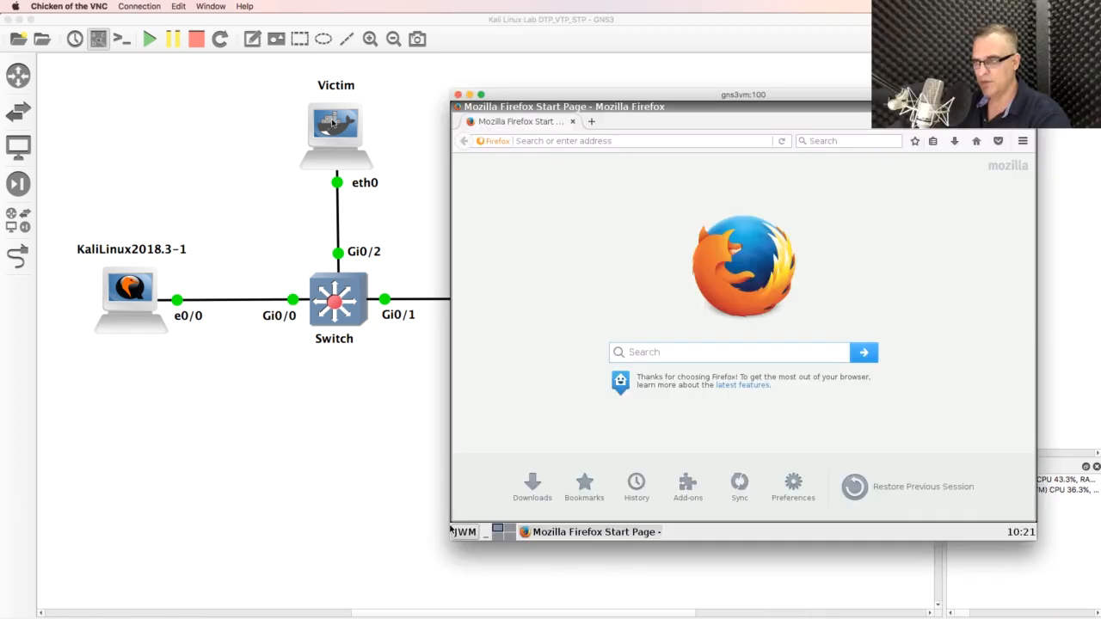
pyautogui.click(59, 151)
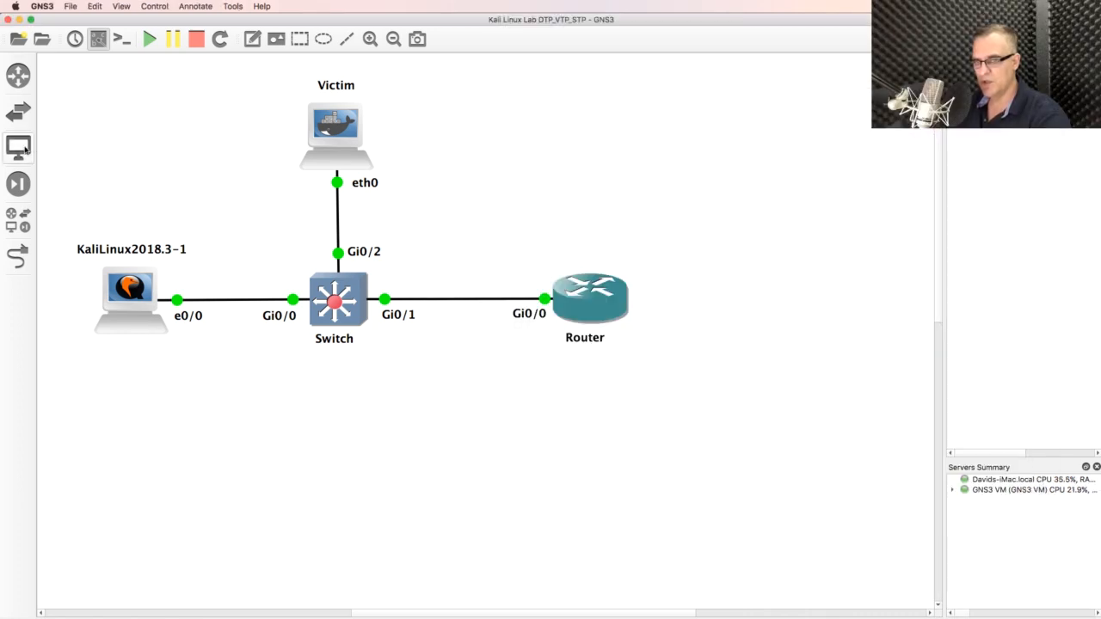
# Step: Display the installed end-device appliances, pick out webterm and close the list again
pyautogui.click(20, 148)
pyautogui.click(83, 530)
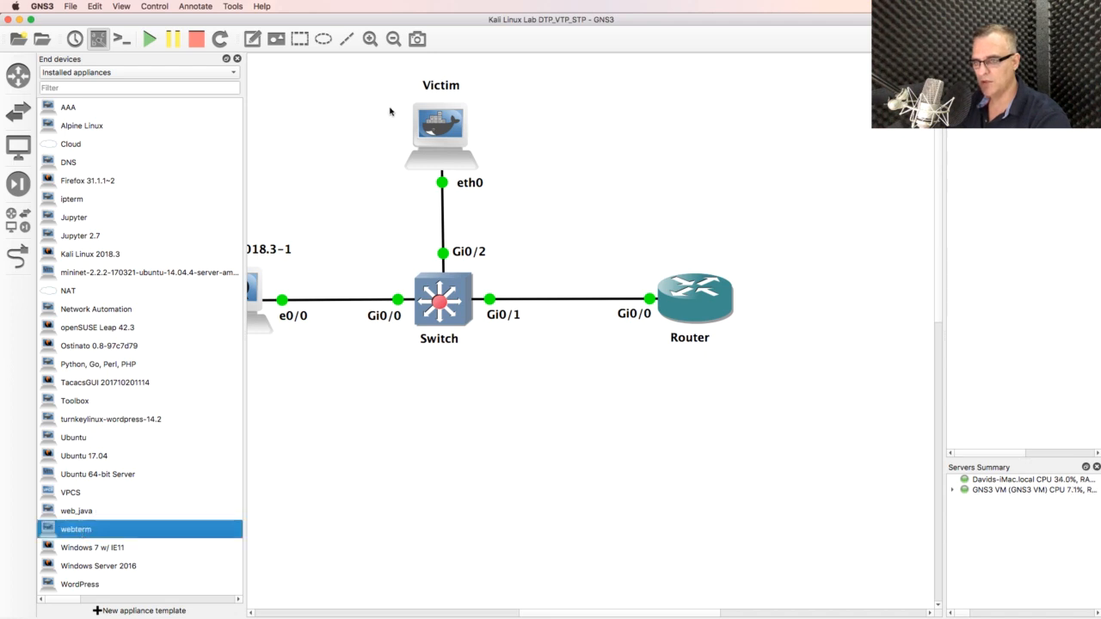
pyautogui.click(237, 58)
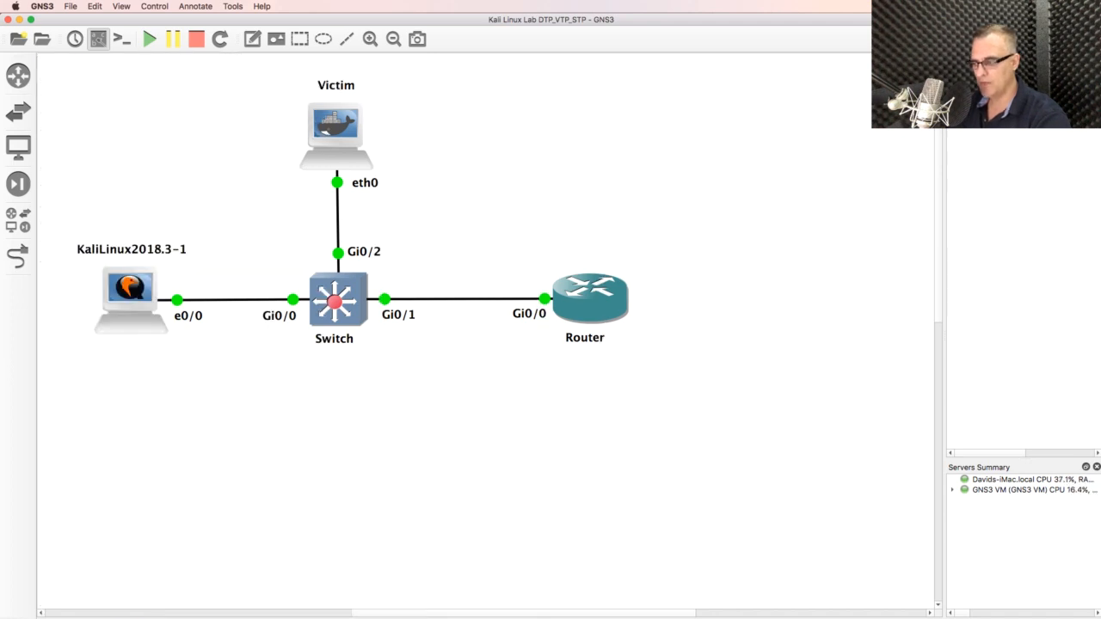
# Step: Switch to the Victim's VNC desktop and open a terminal there
pyautogui.press('super+Tab')
pyautogui.click(464, 531)
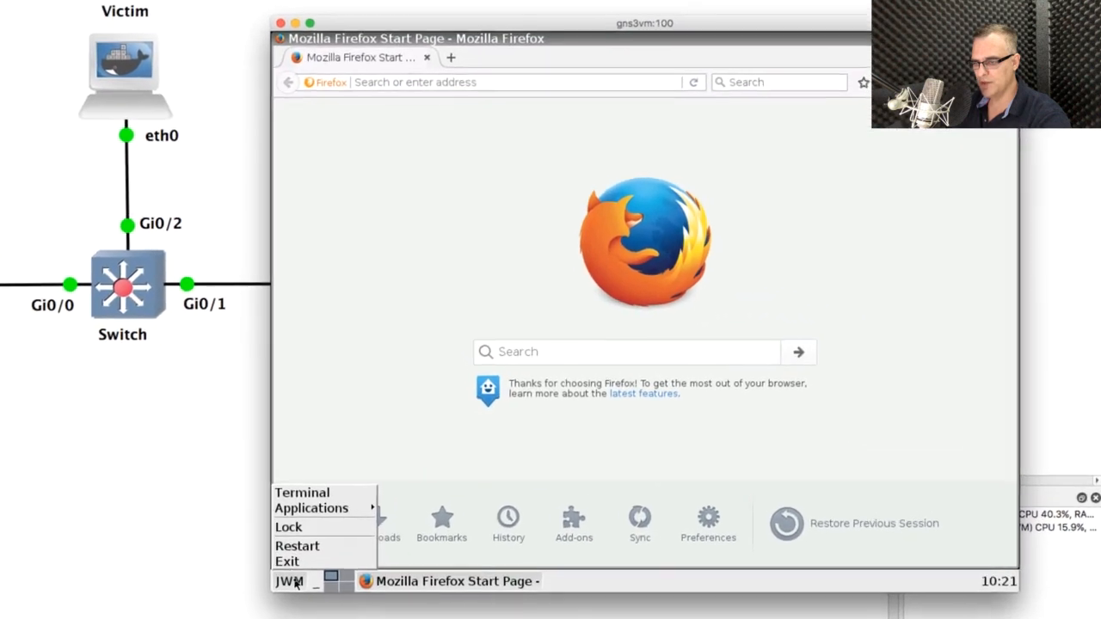
pyautogui.click(285, 498)
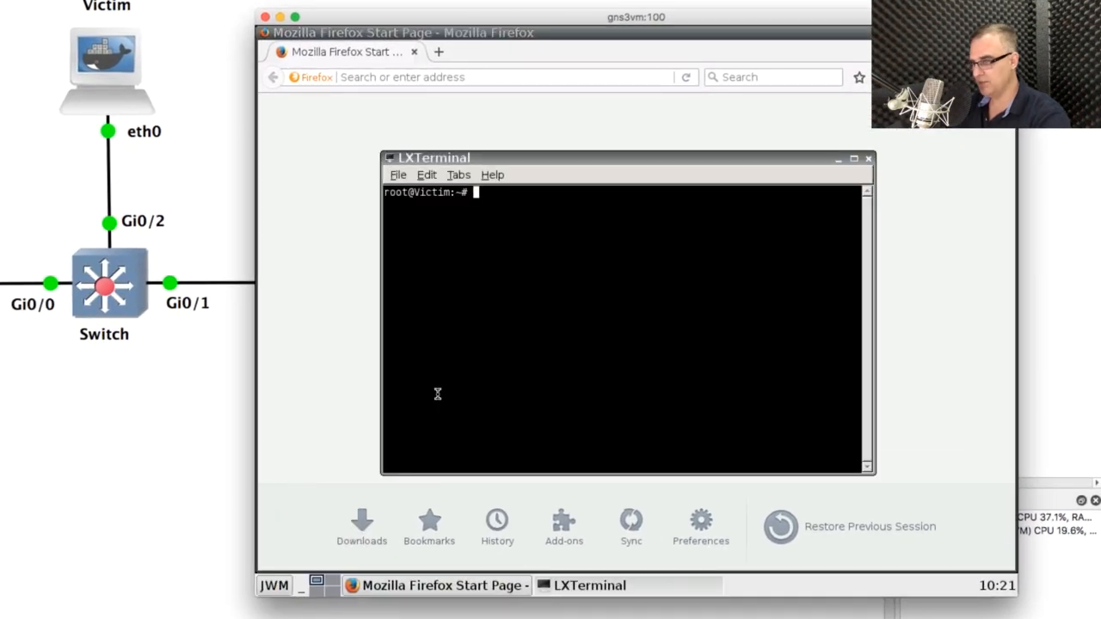
# Step: Print /etc/network/interfaces with cat and examine the DHCP configuration lines for eth0
pyautogui.write('cat /')
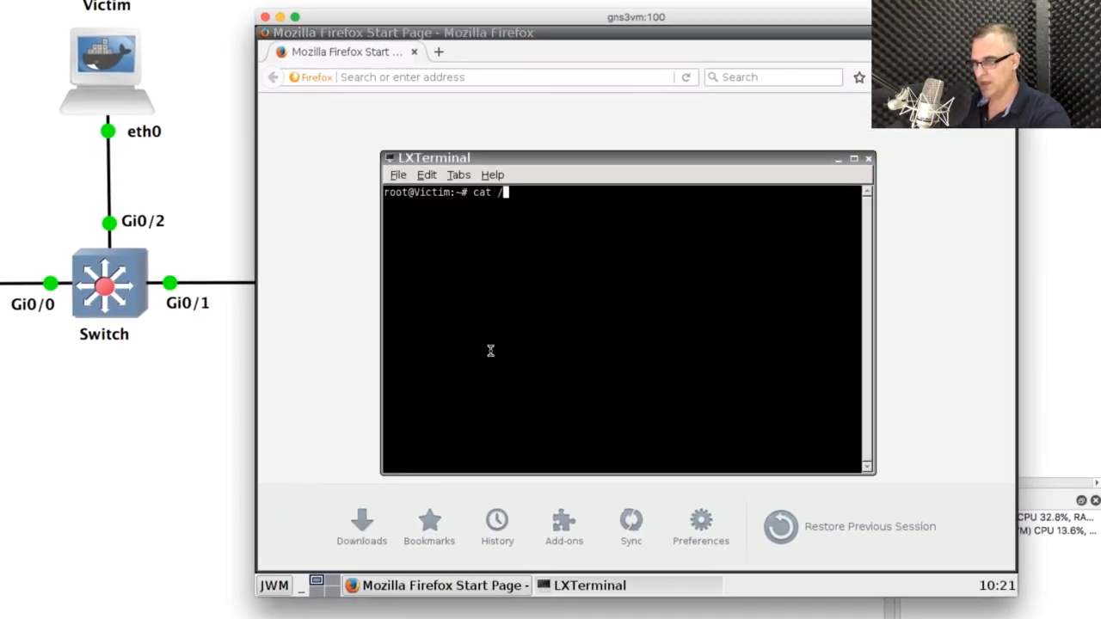
pyautogui.write('etc/network/interfaces')
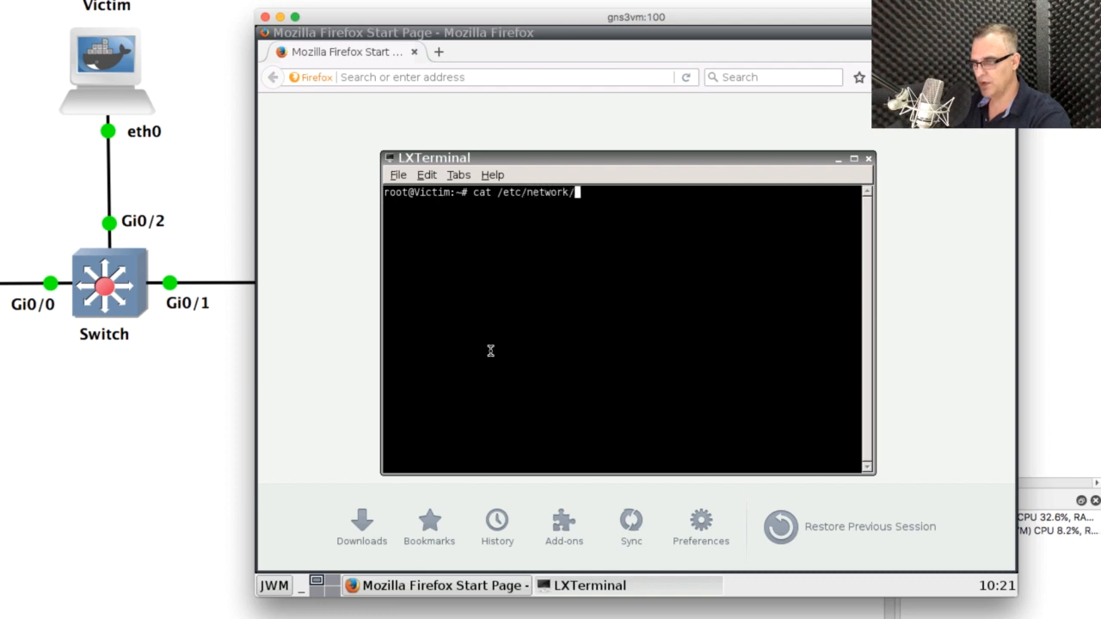
pyautogui.press('Return')
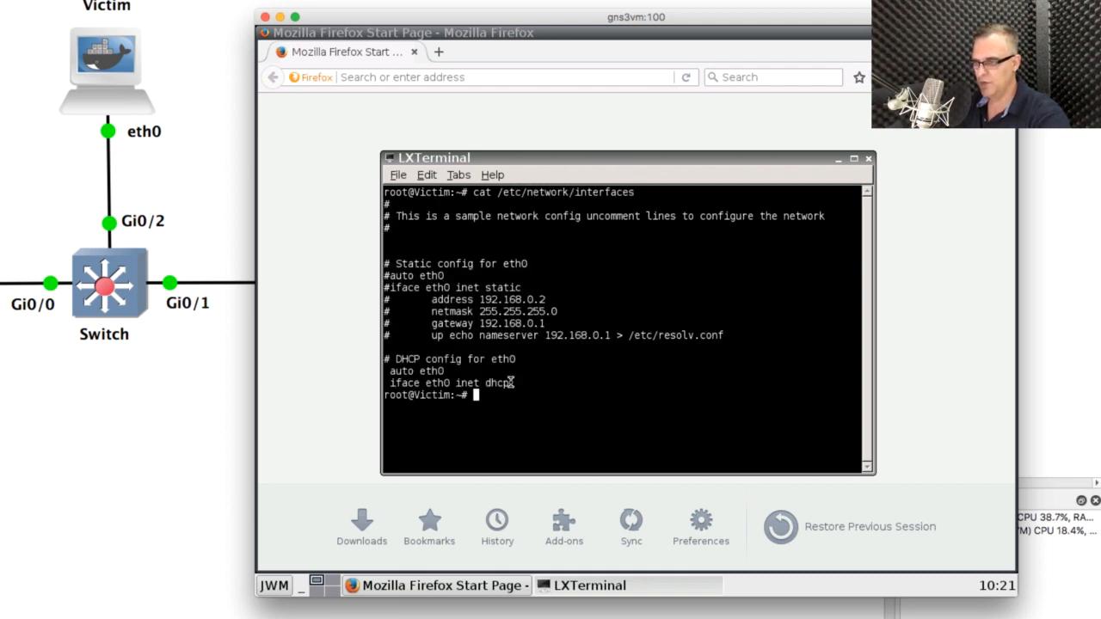
pyautogui.moveTo(513, 384); pyautogui.dragTo(362, 372)
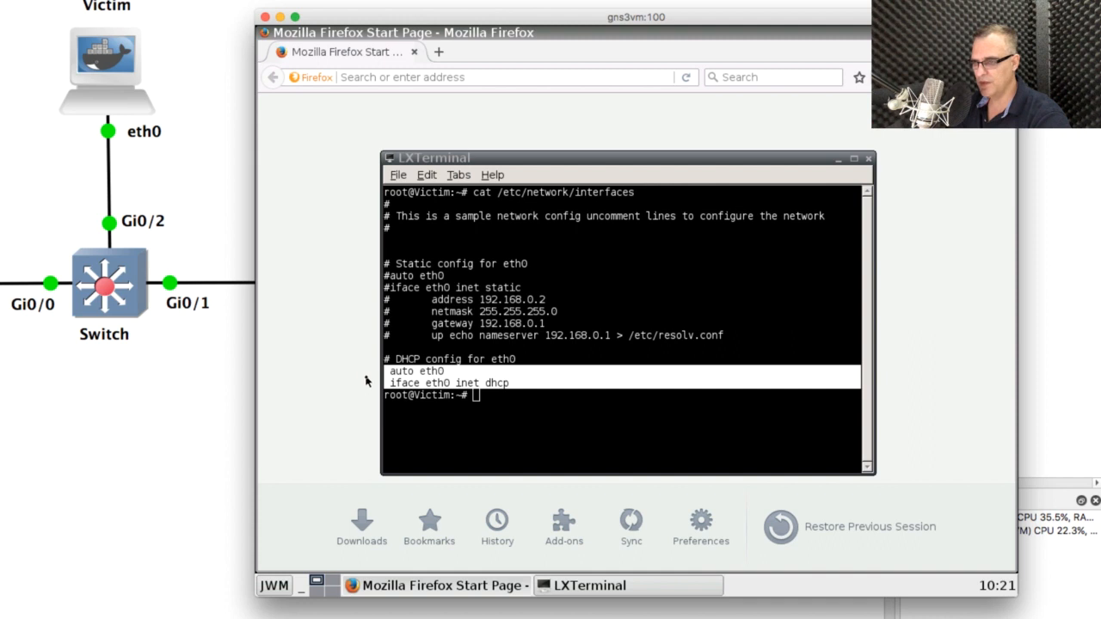
pyautogui.moveTo(391, 370); pyautogui.dragTo(514, 386)
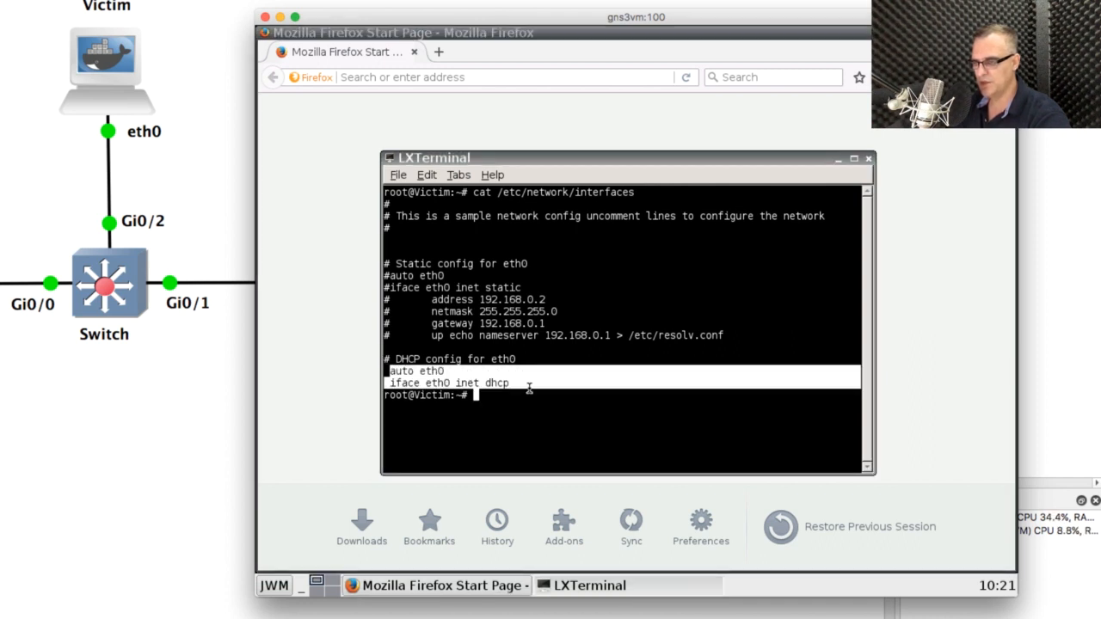
# Step: Run ifconfig on the Victim and examine the IP address of eth0
pyautogui.write('ifcon')
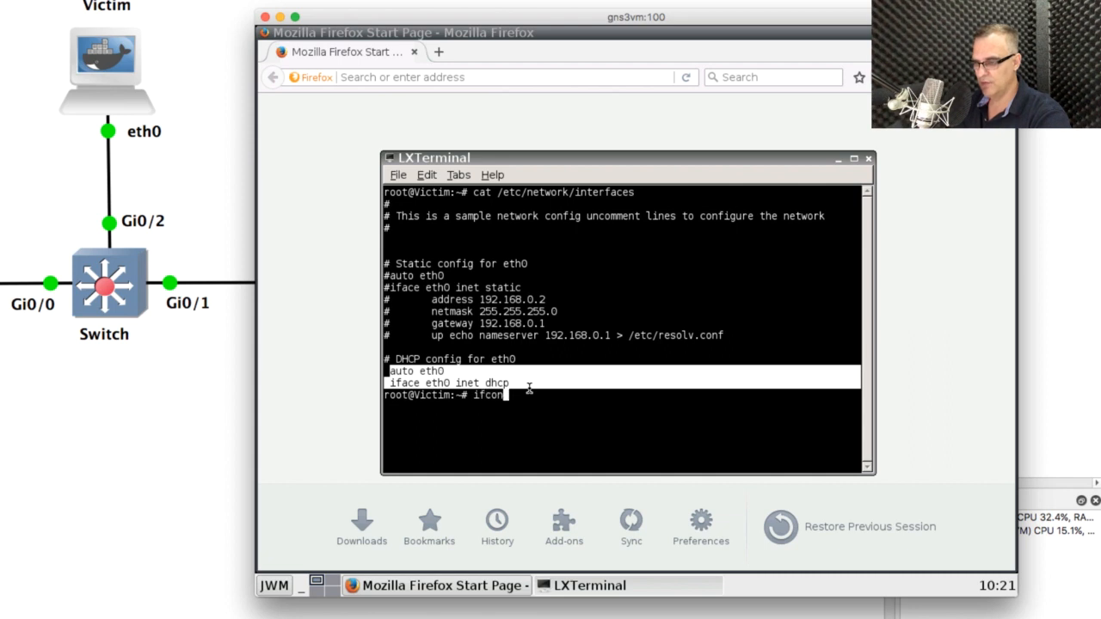
pyautogui.write('fig')
pyautogui.press('Return')
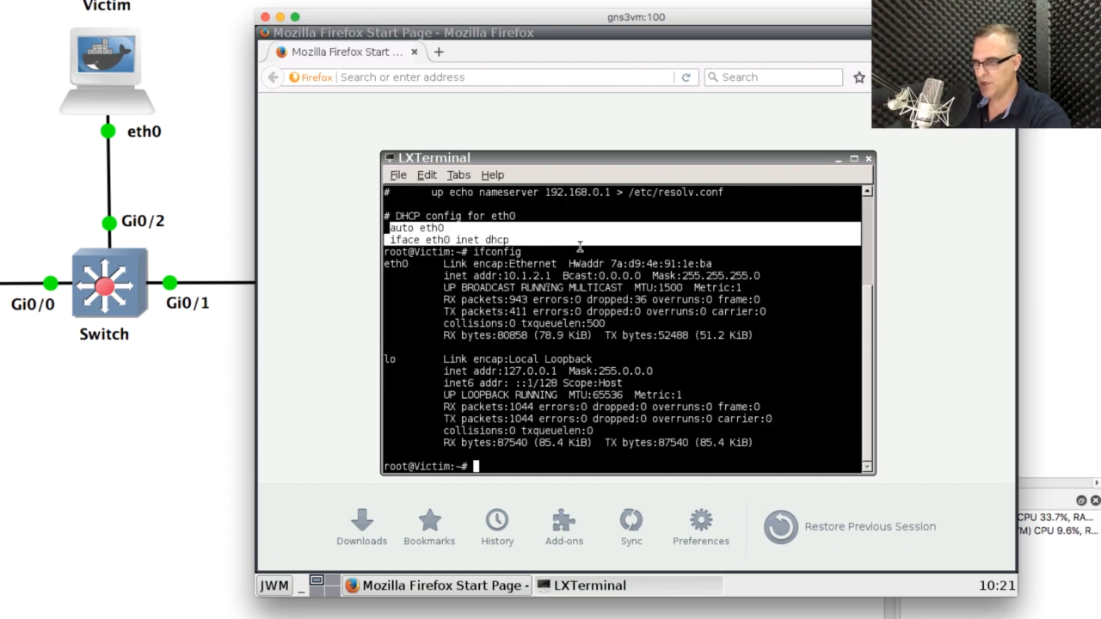
pyautogui.moveTo(431, 275); pyautogui.dragTo(565, 279)
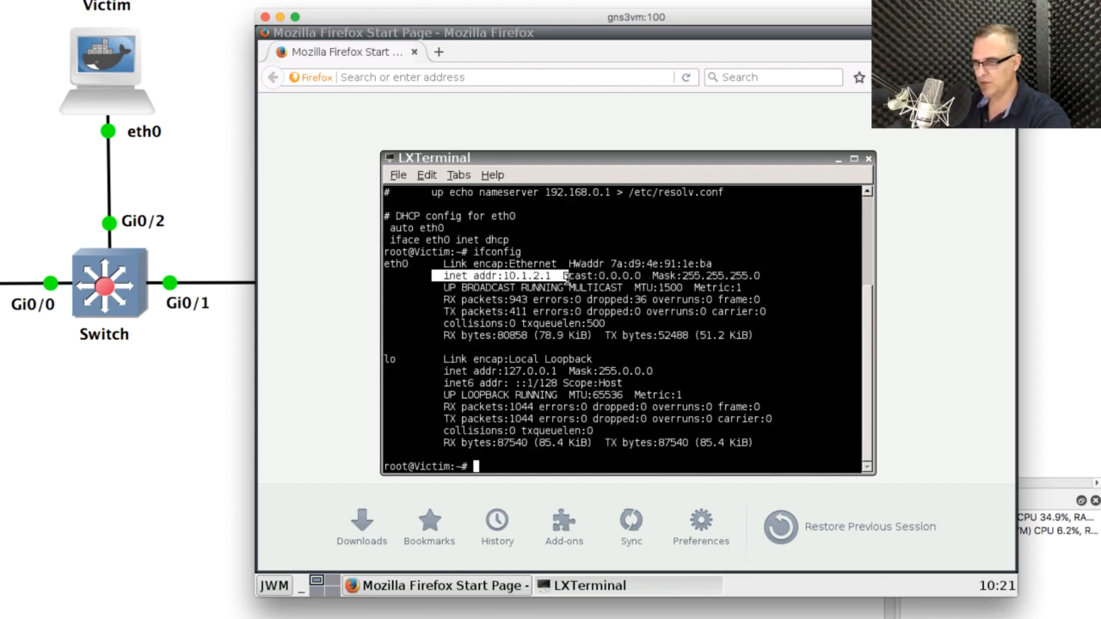
# Step: Run route -n on the Victim and examine the default gateway entry
pyautogui.write('route -n')
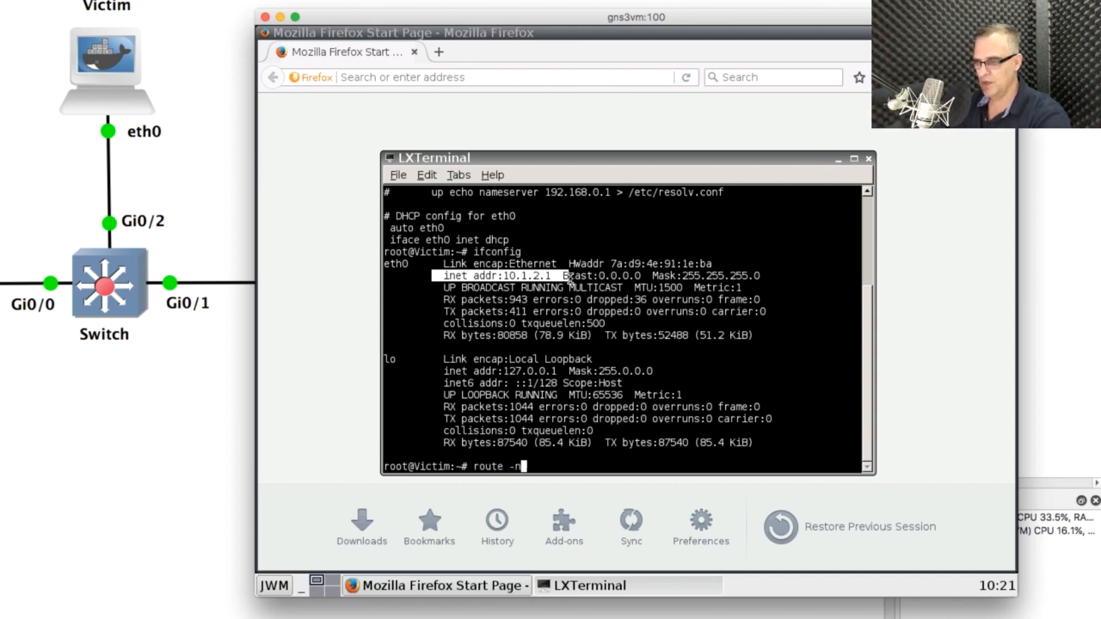
pyautogui.press('Return')
pyautogui.moveTo(475, 442); pyautogui.dragTo(621, 436)
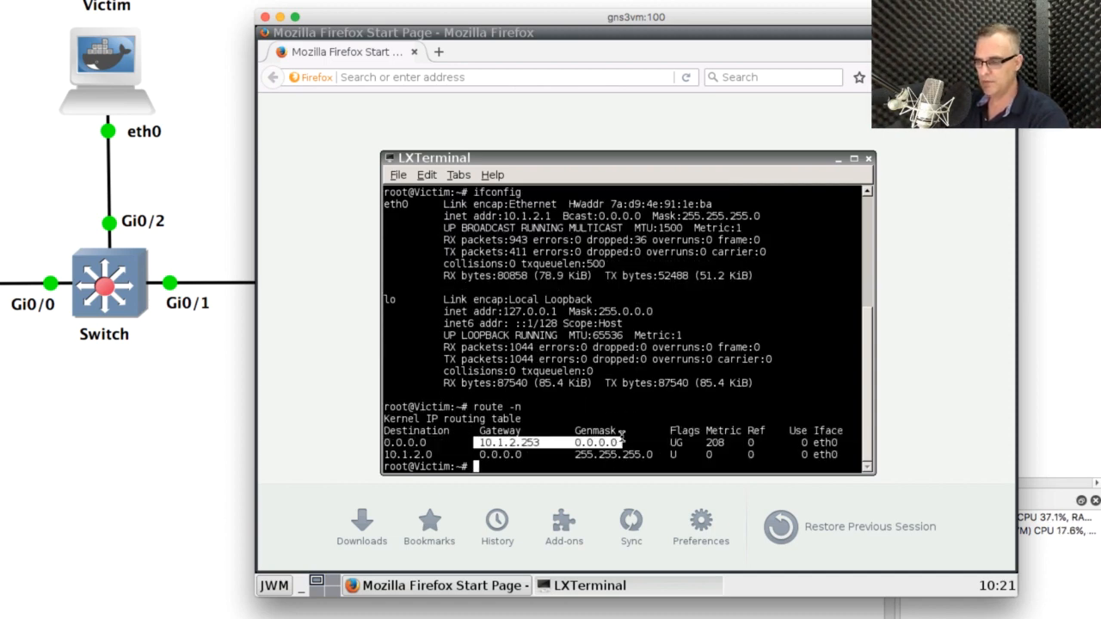
# Step: Ping 10.1.2.253 from the Victim and stop the ping after a couple of replies
pyautogui.write('ping 10')
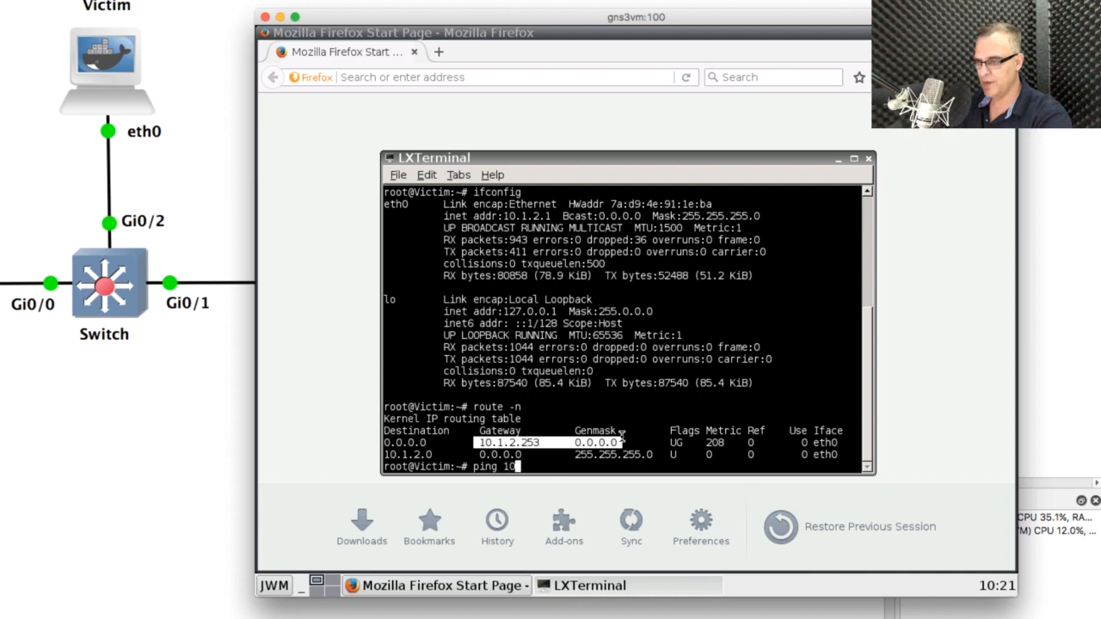
pyautogui.write('.1.2.253')
pyautogui.press('Return')
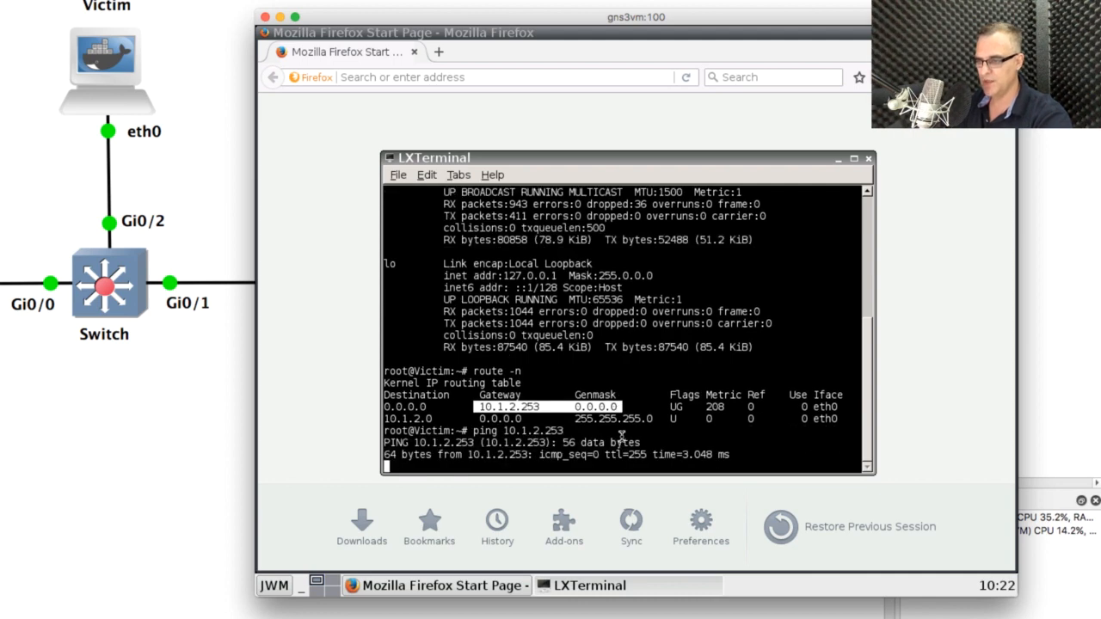
pyautogui.hotkey('ctrl', 'c')
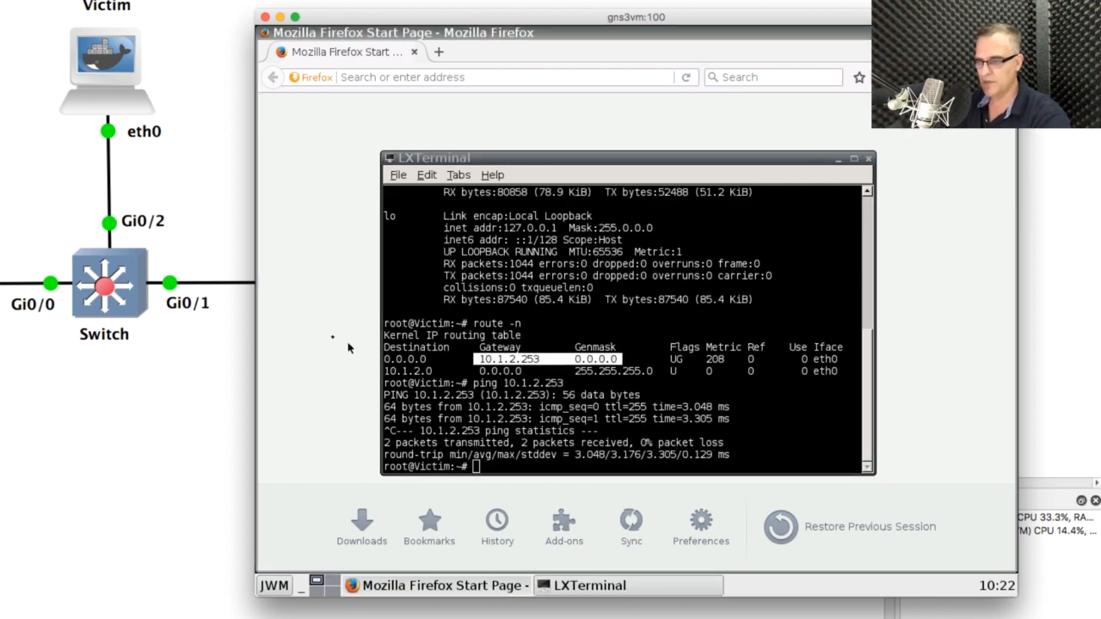
# Step: Switch to the Switch's console, examine the Vlan2 address and OSPF settings, and page on through the running configuration
pyautogui.moveTo(471, 280); pyautogui.dragTo(470, 231)
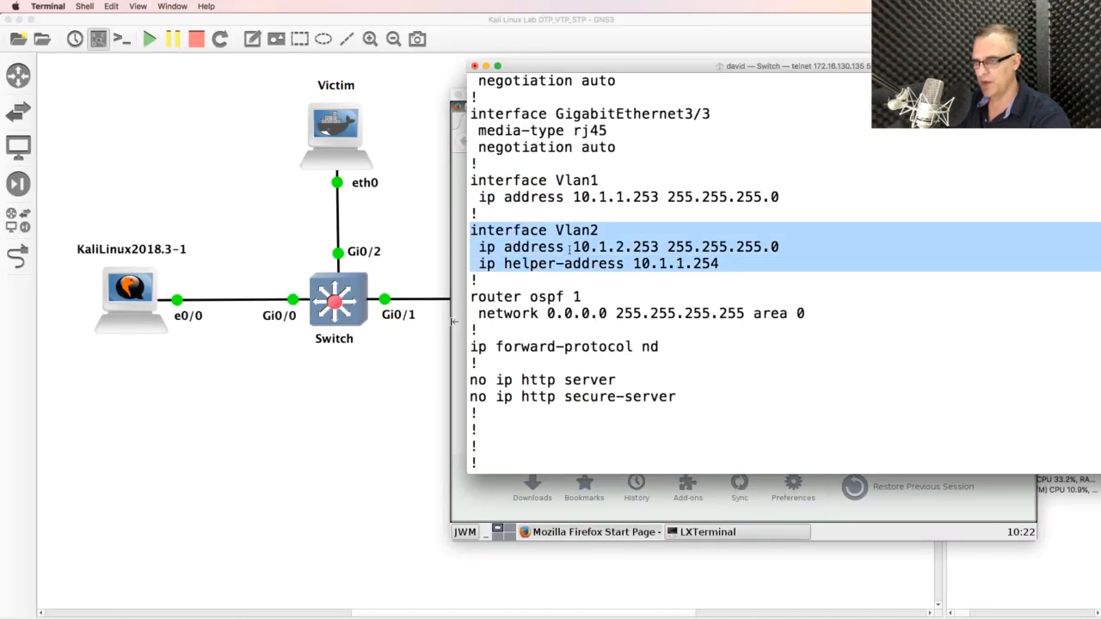
pyautogui.moveTo(569, 248); pyautogui.dragTo(652, 247)
pyautogui.moveTo(471, 296); pyautogui.dragTo(642, 325)
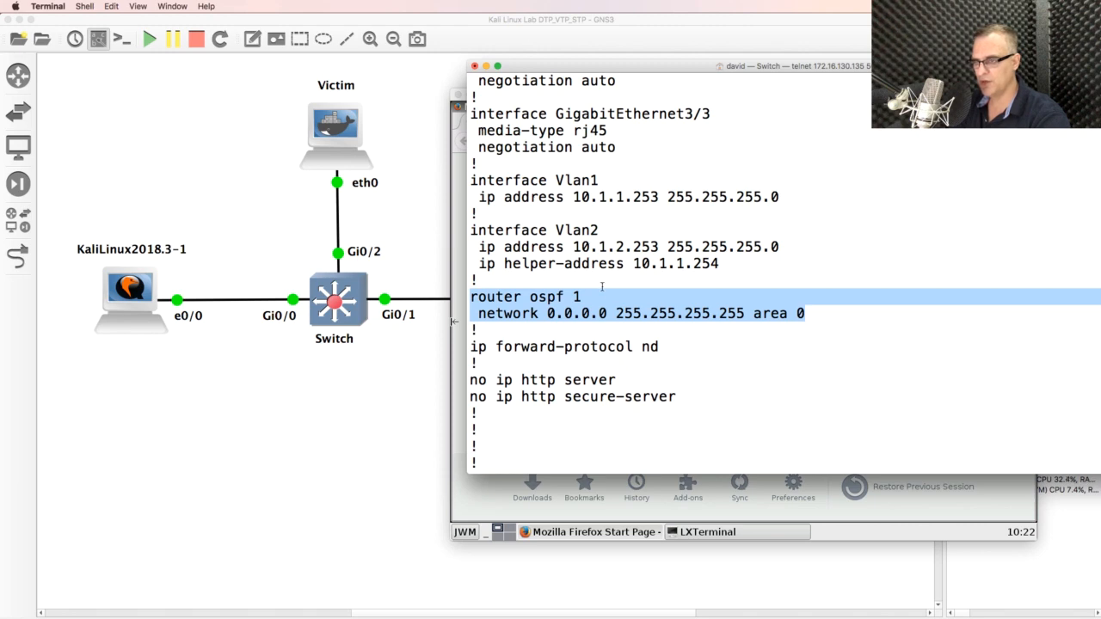
pyautogui.press('space')
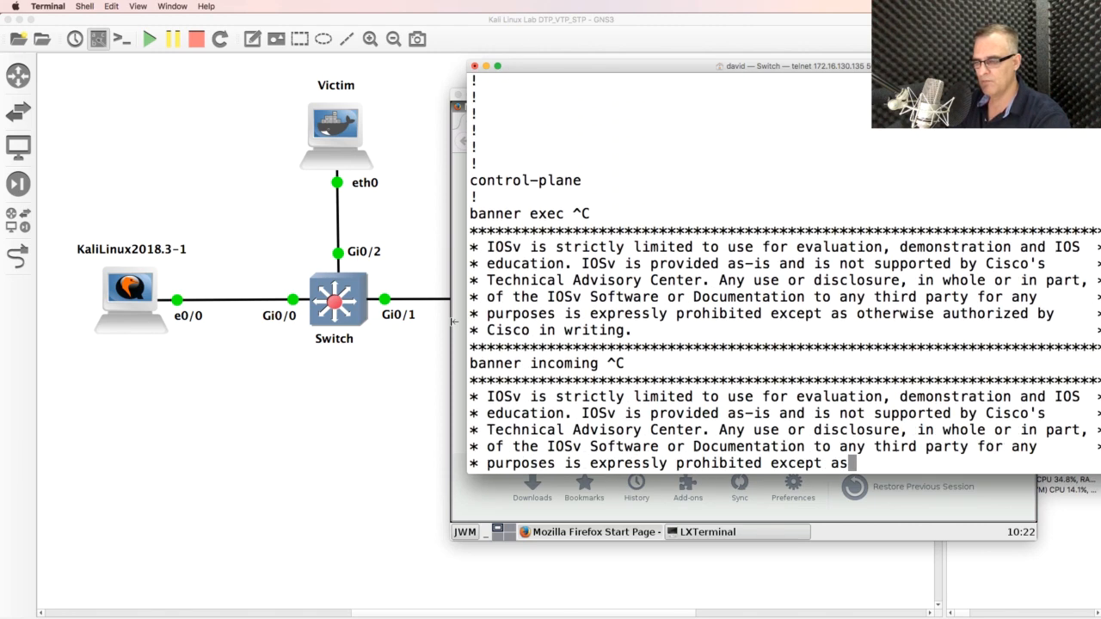
# Step: Bring up the Router's console over the GNS3 topology, reposition its window and run sh run
pyautogui.click(429, 348)
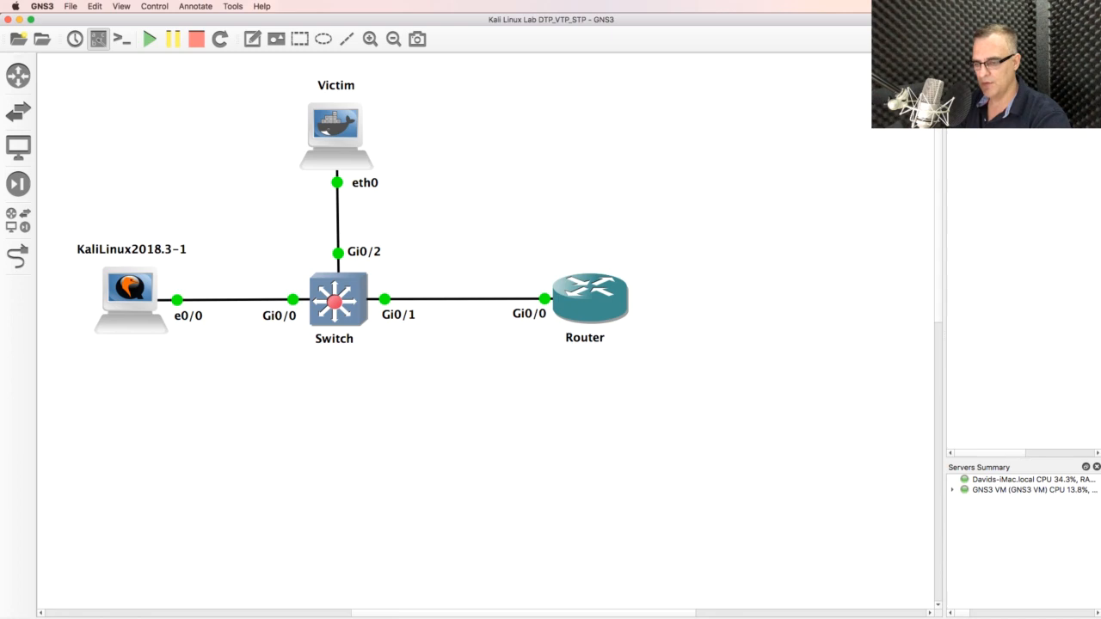
pyautogui.press('super+Tab')
pyautogui.moveTo(636, 147); pyautogui.dragTo(565, 108)
pyautogui.press('Return')
pyautogui.write('sh')
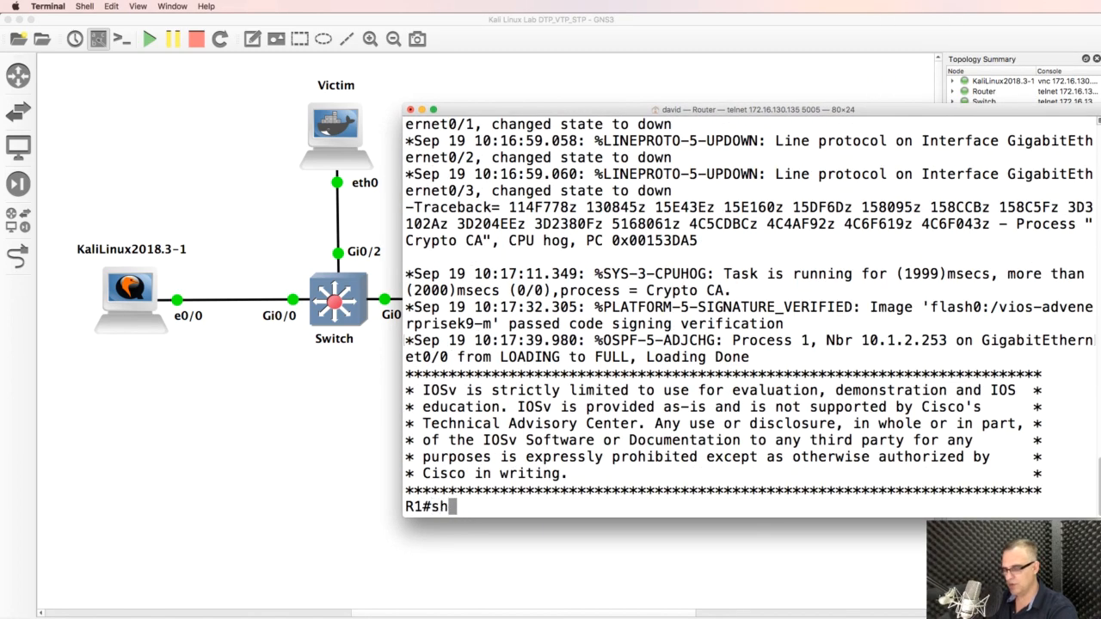
pyautogui.write(' run')
pyautogui.press('Return')
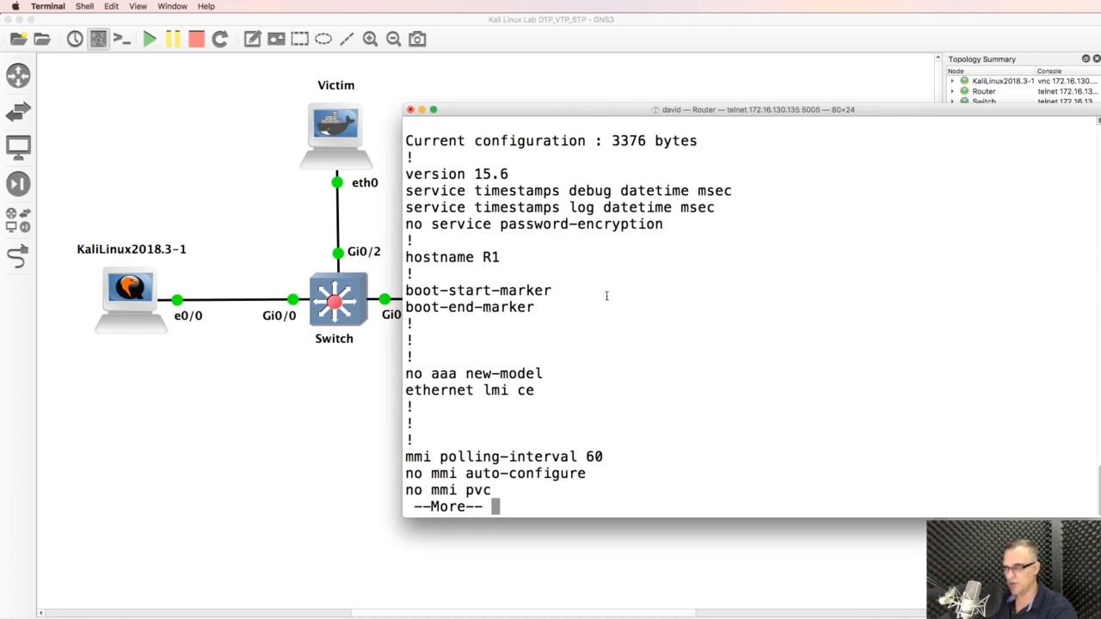
# Step: Page to the Router's DHCP section and examine the vlan2 and vlan1 pools
pyautogui.press('space')
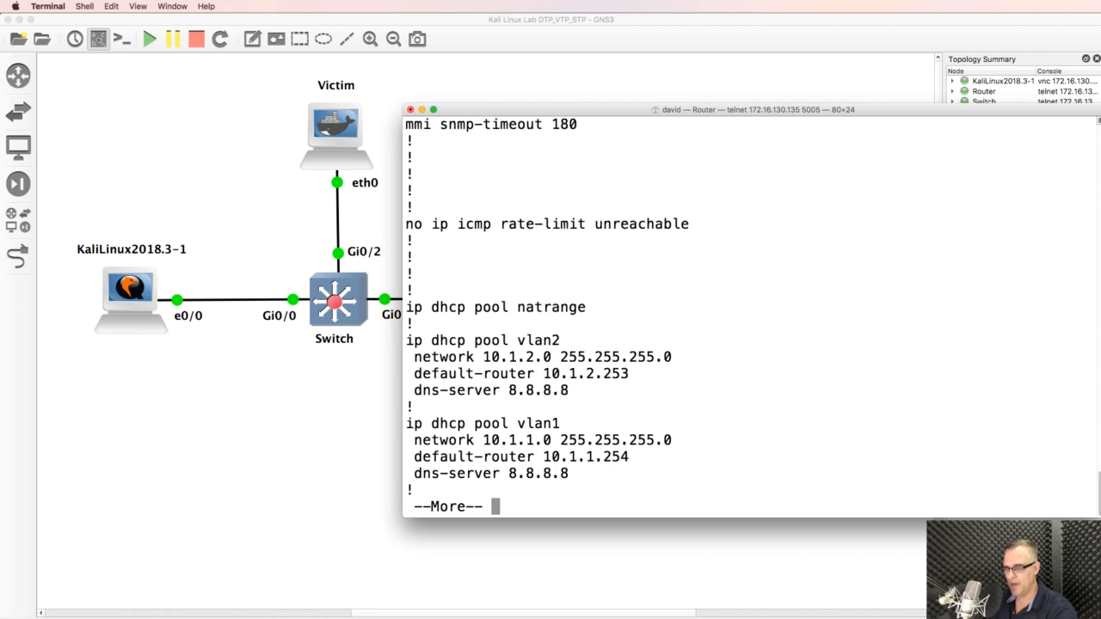
pyautogui.moveTo(448, 319); pyautogui.dragTo(722, 484)
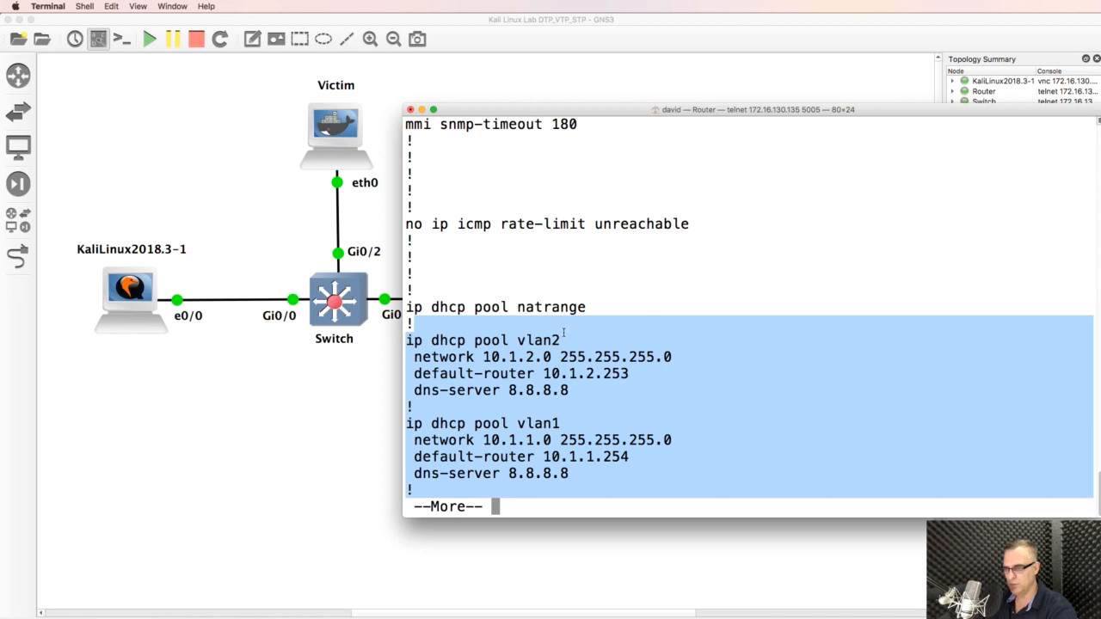
pyautogui.moveTo(564, 332); pyautogui.dragTo(517, 341)
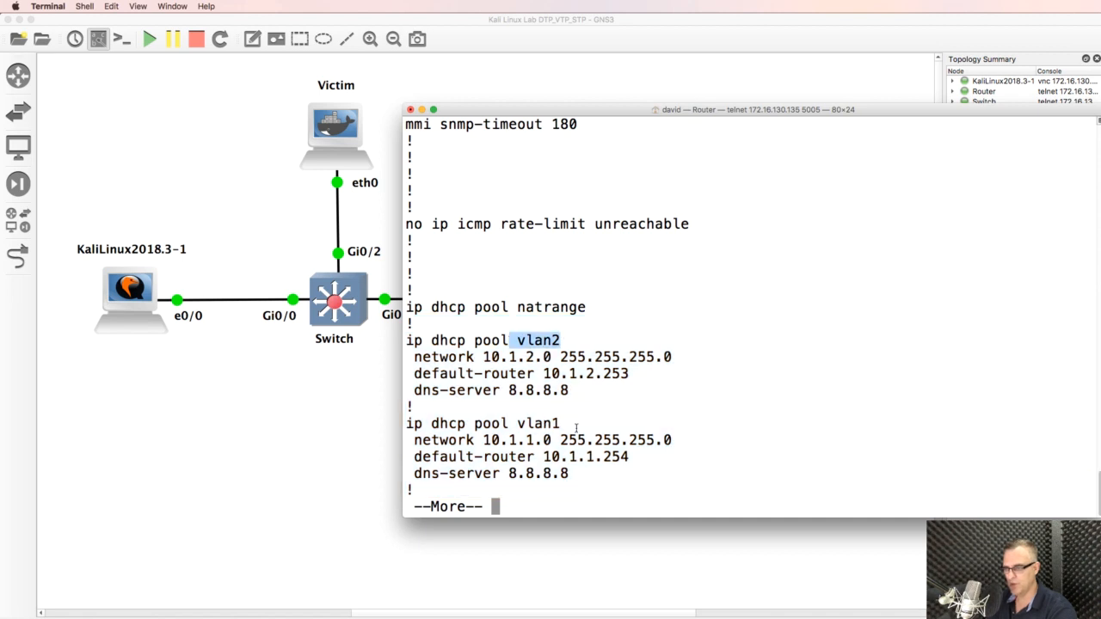
pyautogui.moveTo(570, 425); pyautogui.dragTo(505, 413)
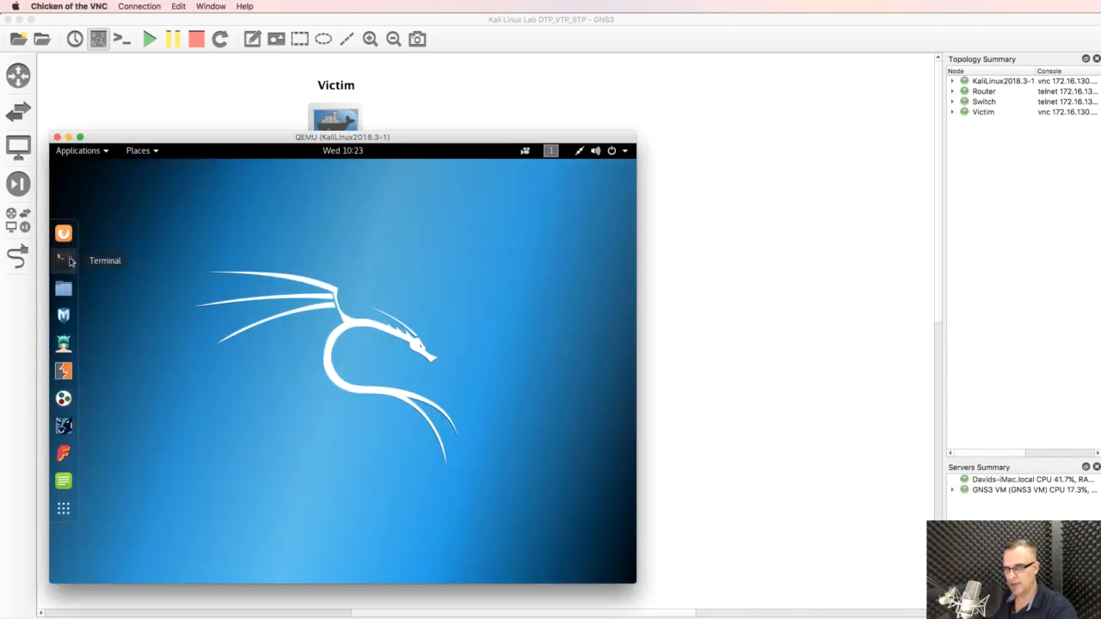
# Step: Open a terminal on the KaliLinux2018.3-1 desktop and run ifconfig
pyautogui.click(65, 258)
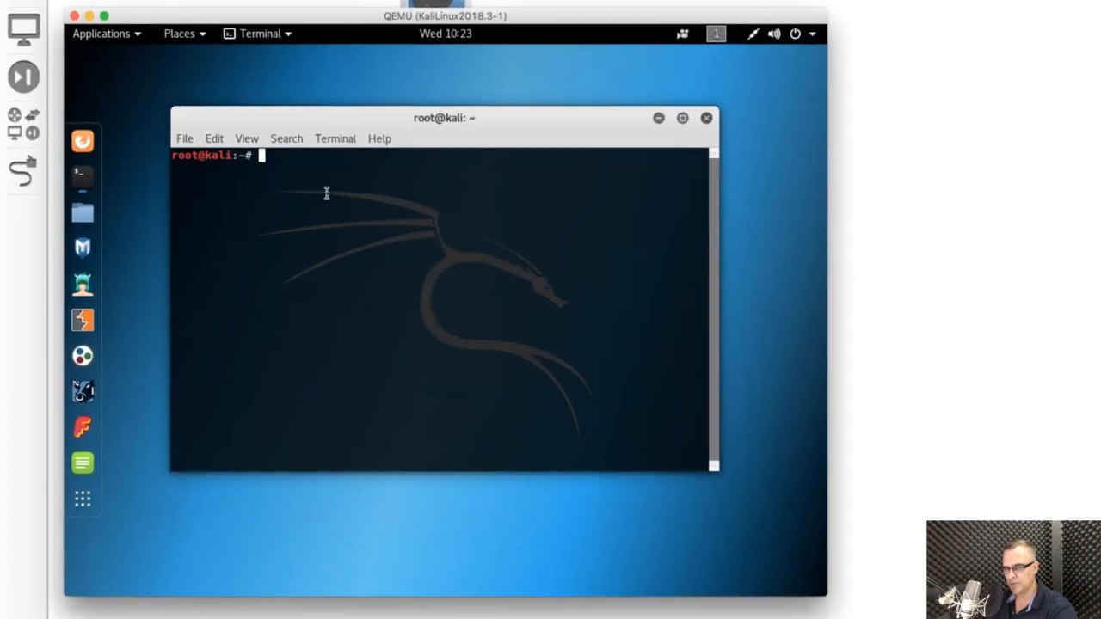
pyautogui.write('ifconfig')
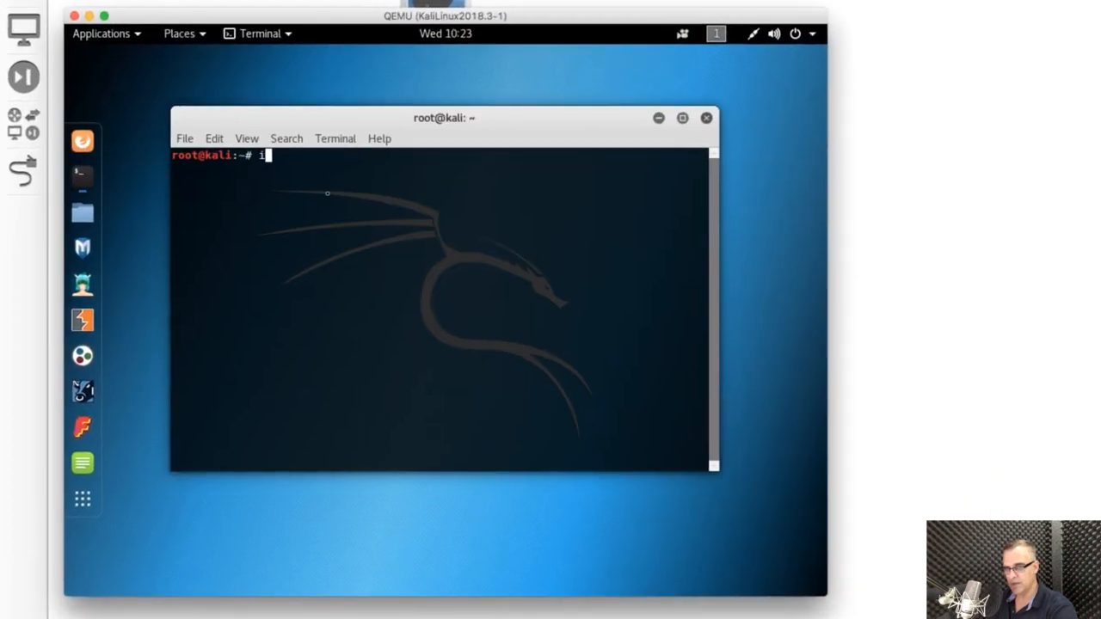
pyautogui.press('Return')
# Step: Rerun the interface listing as ifconfig | more and examine the IP address of Kali's eth0
pyautogui.press('Up')
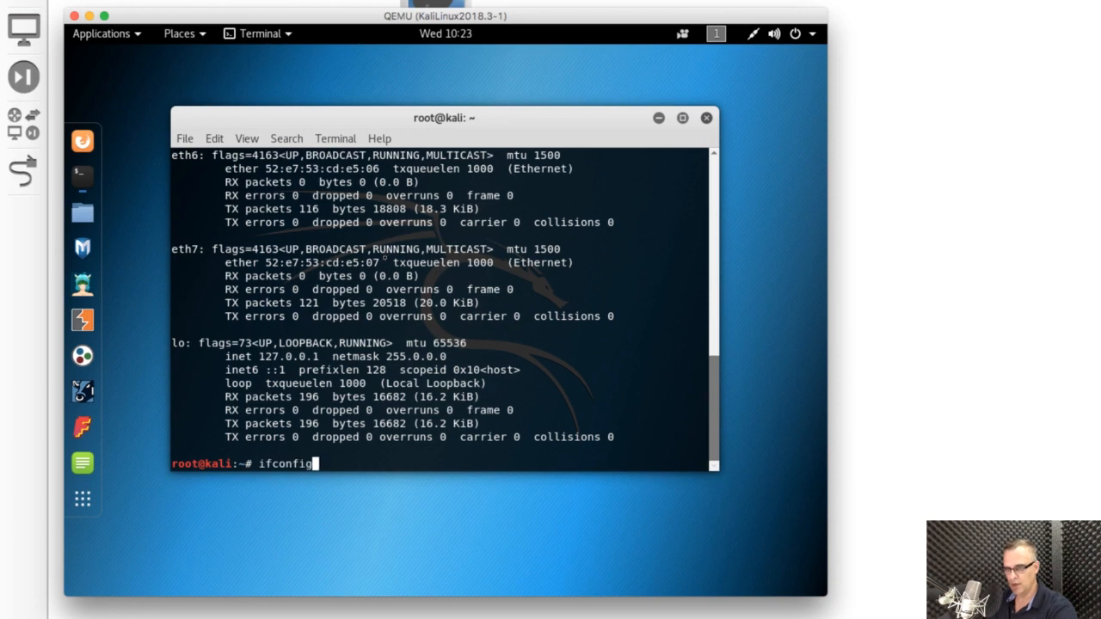
pyautogui.write('| more')
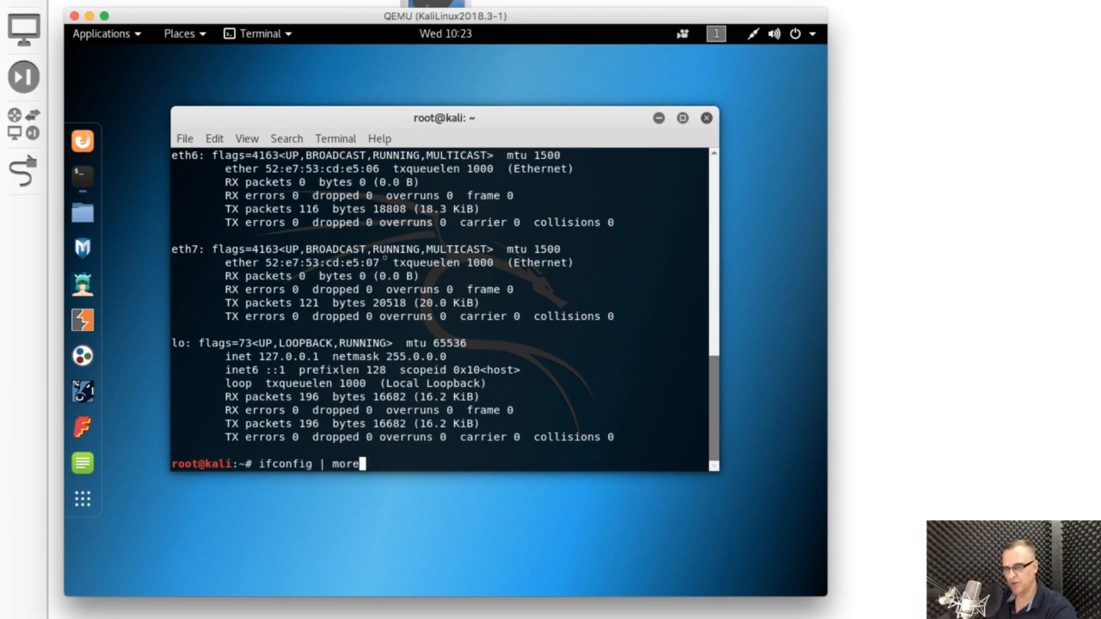
pyautogui.press('Return')
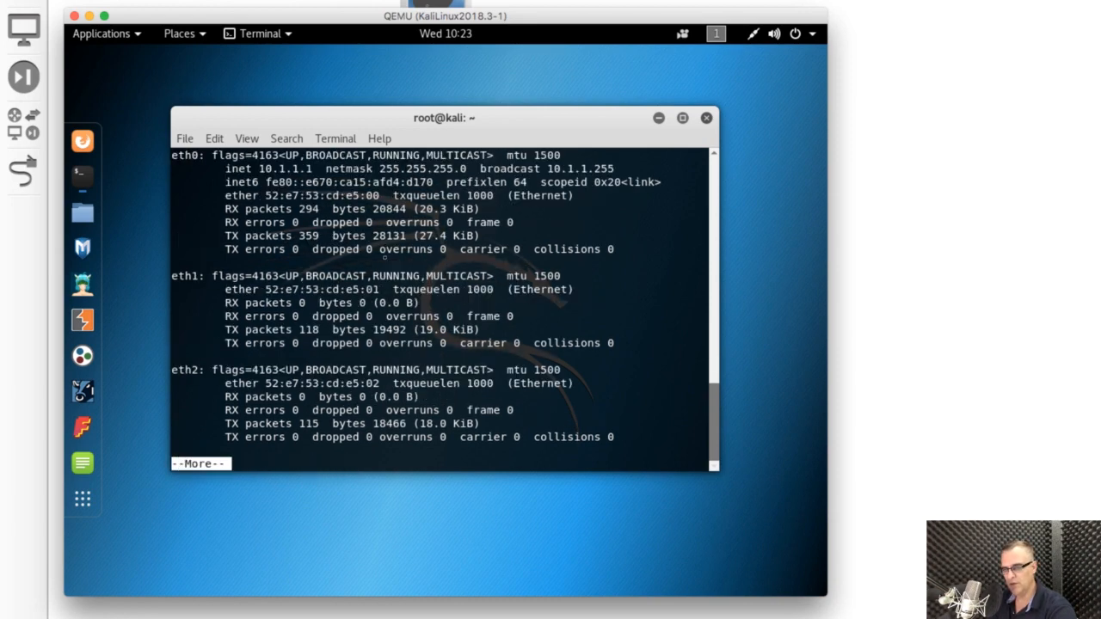
pyautogui.moveTo(211, 168); pyautogui.dragTo(351, 174)
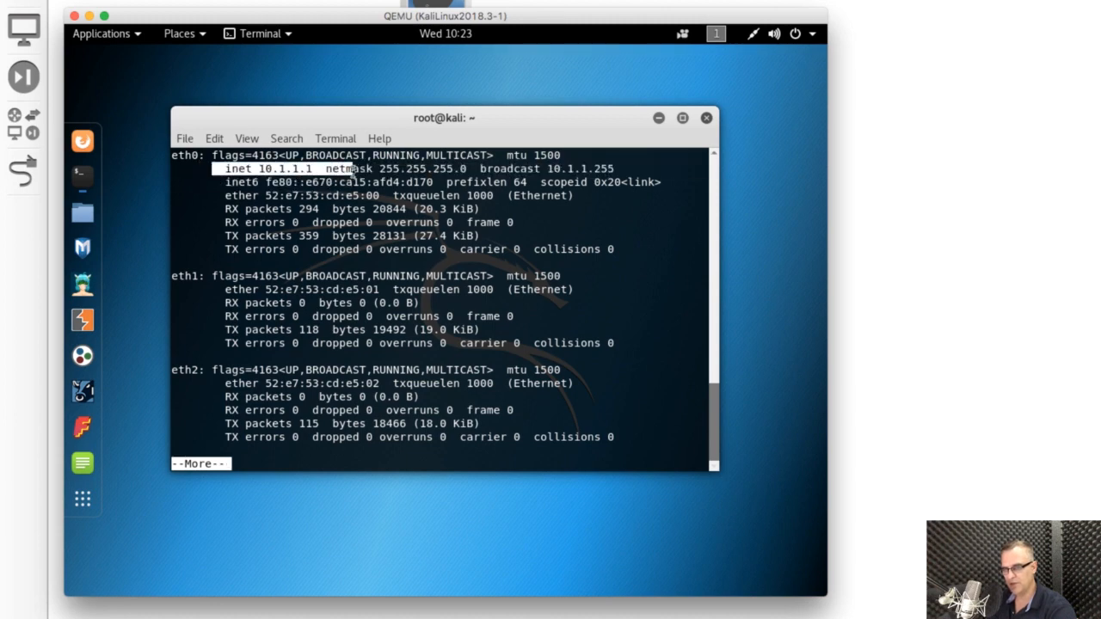